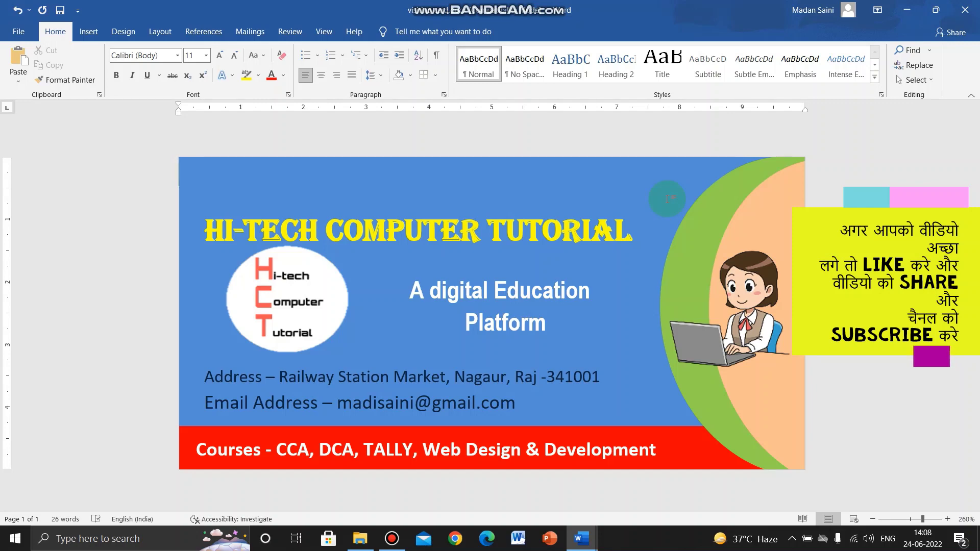
# Switch from the sample card to the blank Document1 window in Word
pyautogui.click(585, 539)
pyautogui.click(638, 485)
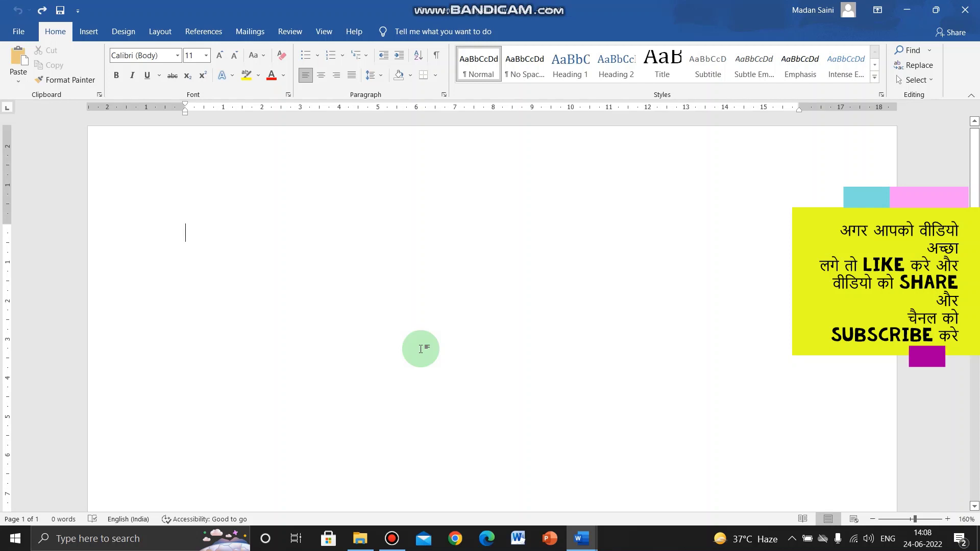
# In Page Setup, choose a Custom paper size and enter a width of 10
pyautogui.click(158, 31)
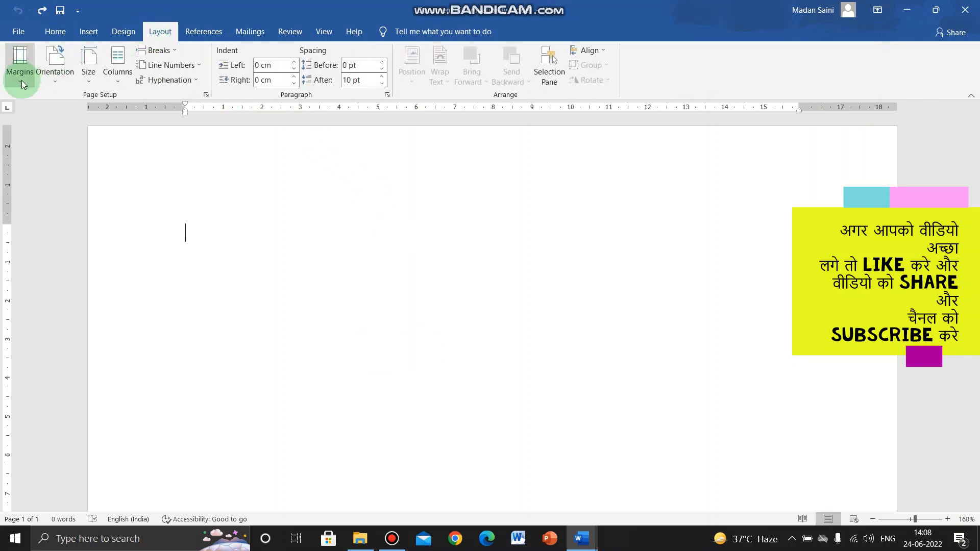
pyautogui.click(22, 81)
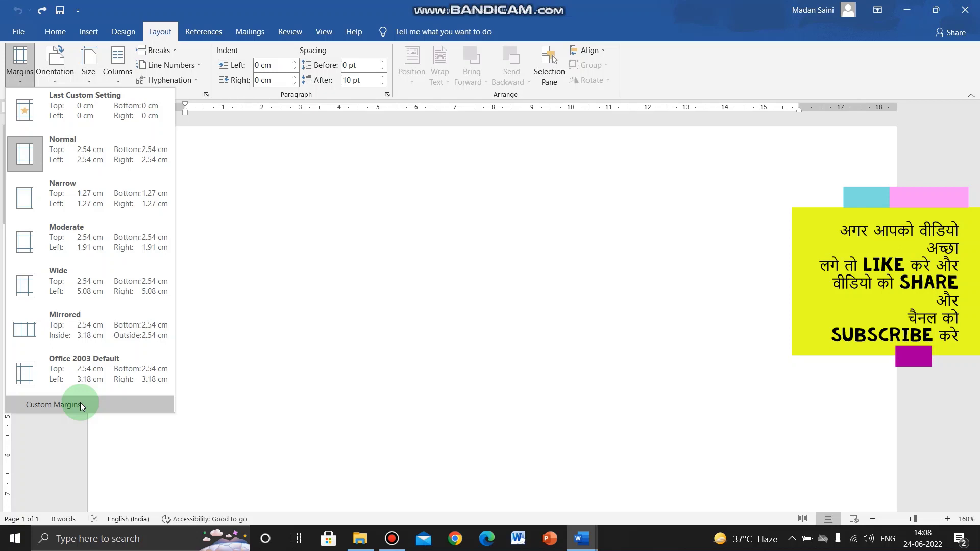
pyautogui.click(81, 403)
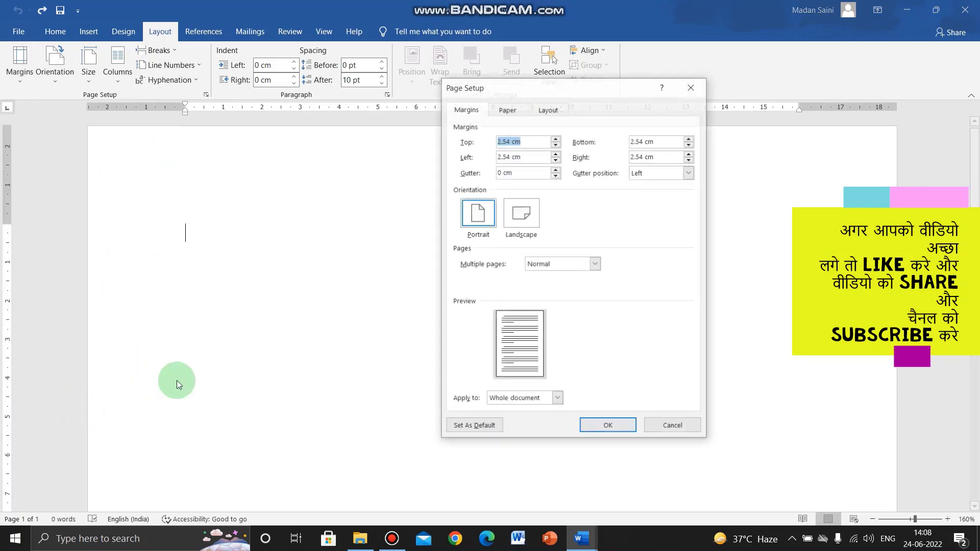
pyautogui.moveTo(605, 87)
pyautogui.mouseDown()
pyautogui.moveTo(625, 86)
pyautogui.moveTo(602, 73)
pyautogui.mouseUp()
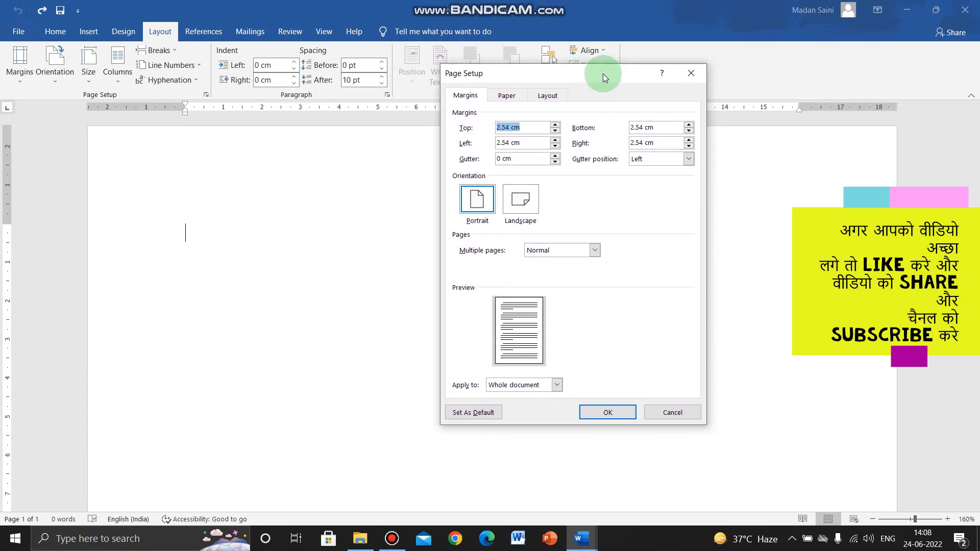
pyautogui.click(464, 96)
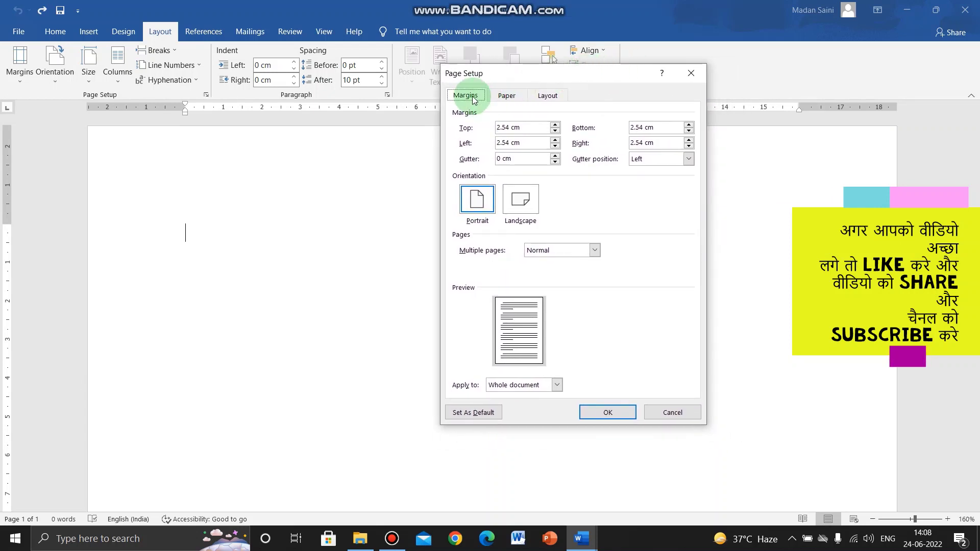
pyautogui.click(500, 100)
pyautogui.click(467, 96)
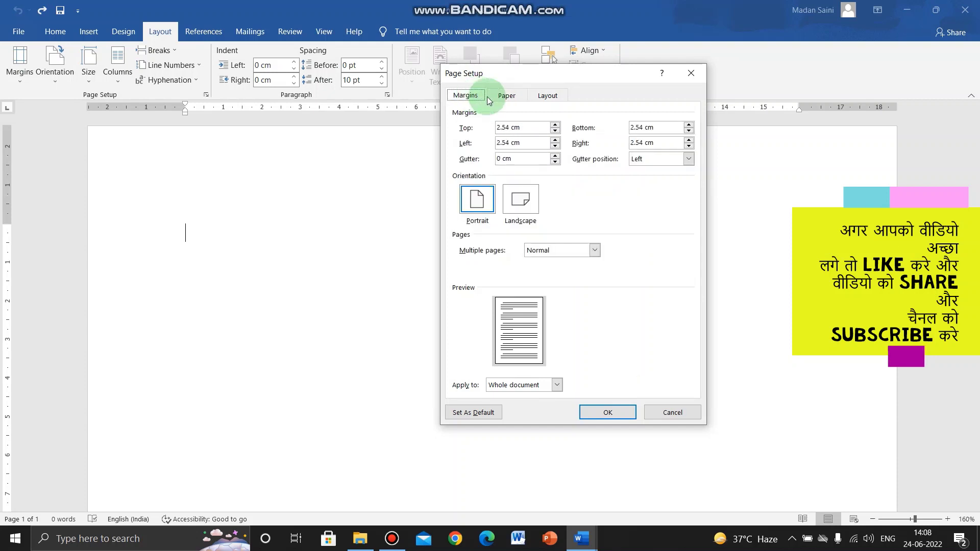
pyautogui.click(507, 97)
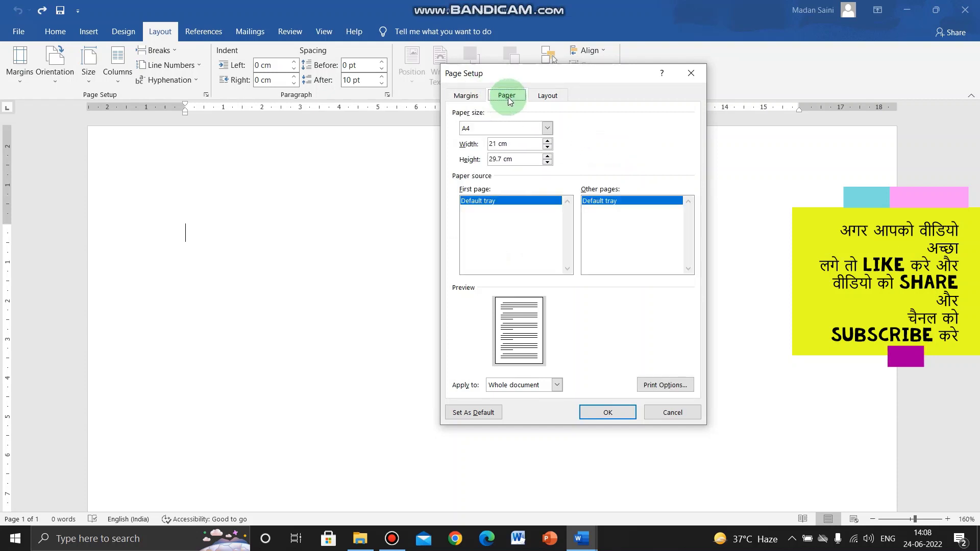
pyautogui.click(547, 128)
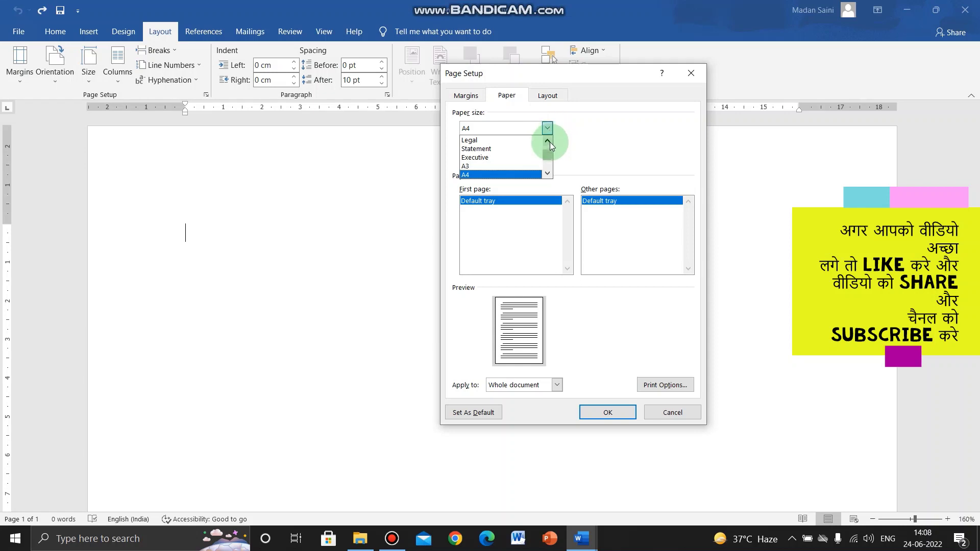
pyautogui.moveTo(550, 151)
pyautogui.mouseDown()
pyautogui.moveTo(553, 170)
pyautogui.moveTo(467, 147)
pyautogui.moveTo(437, 164)
pyautogui.mouseUp()
pyautogui.click(518, 174)
pyautogui.write('10')
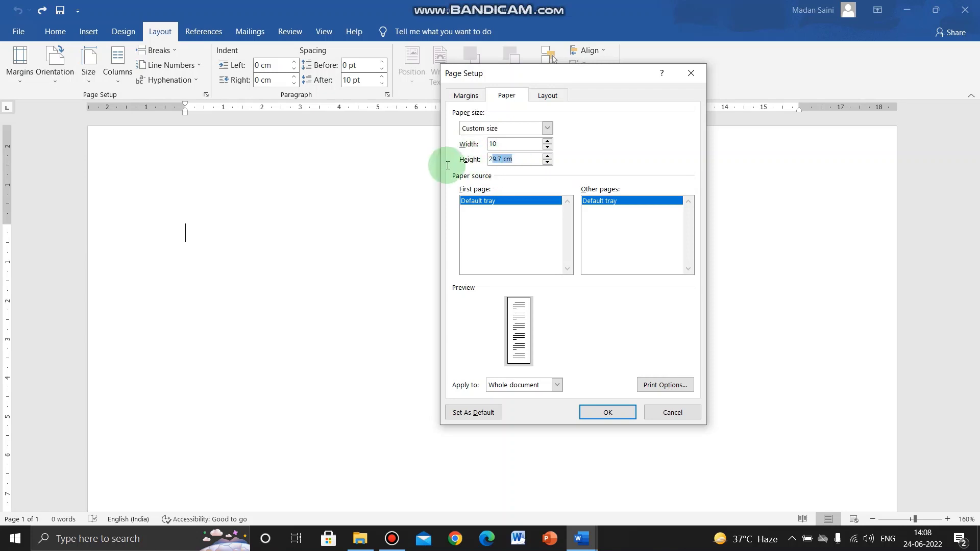
pyautogui.write('5')
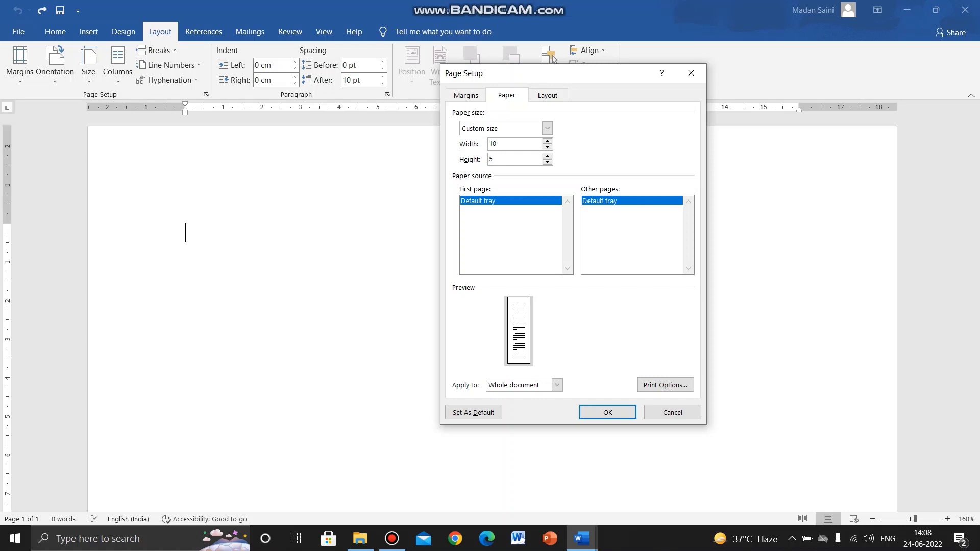
# Set the top, bottom, left and right margins to 0, keep Landscape, and apply
pyautogui.click(464, 96)
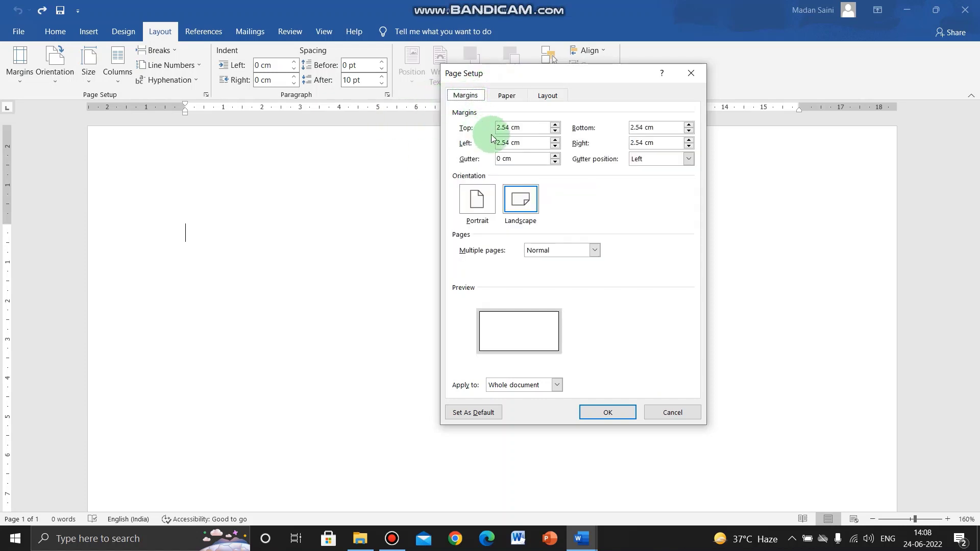
pyautogui.click(508, 142)
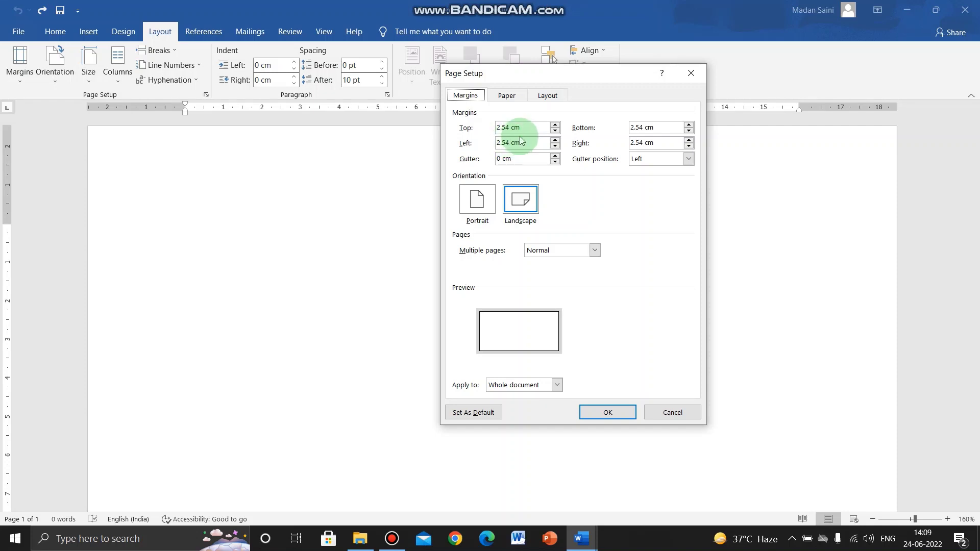
pyautogui.moveTo(521, 128); pyautogui.dragTo(486, 131)
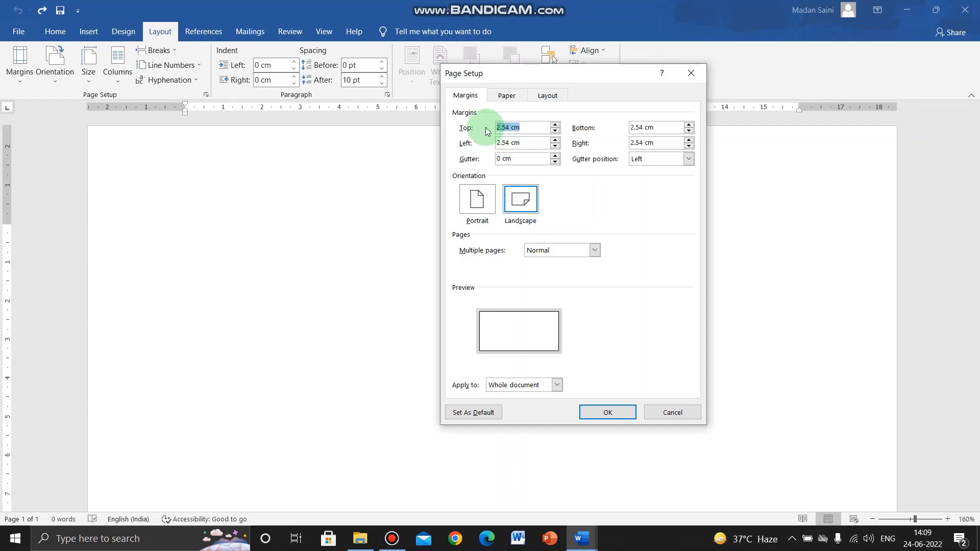
pyautogui.write('0')
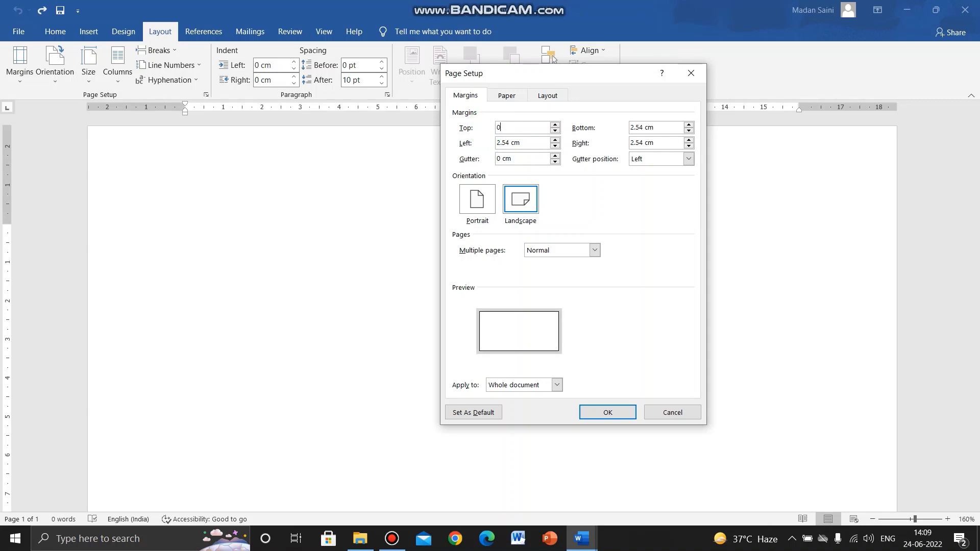
pyautogui.moveTo(661, 128); pyautogui.dragTo(597, 132)
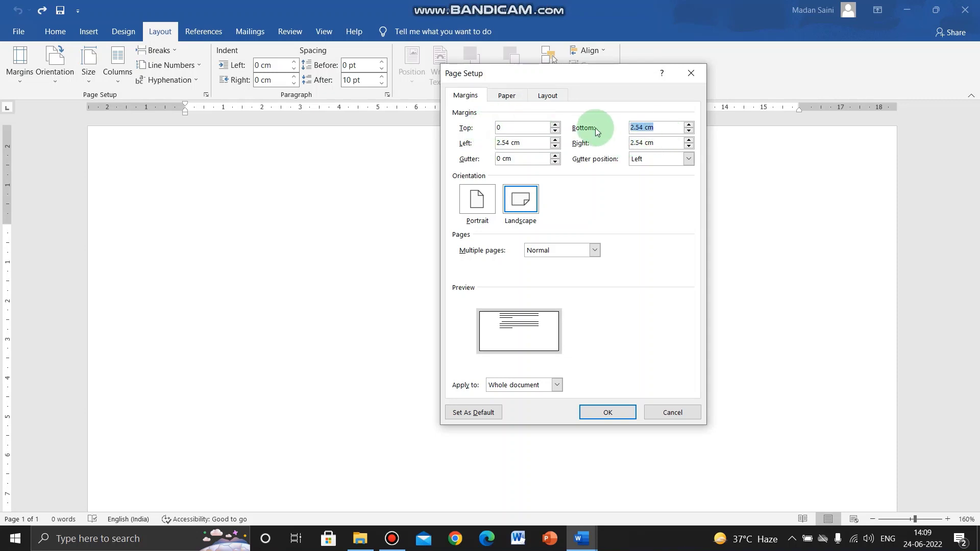
pyautogui.write('0')
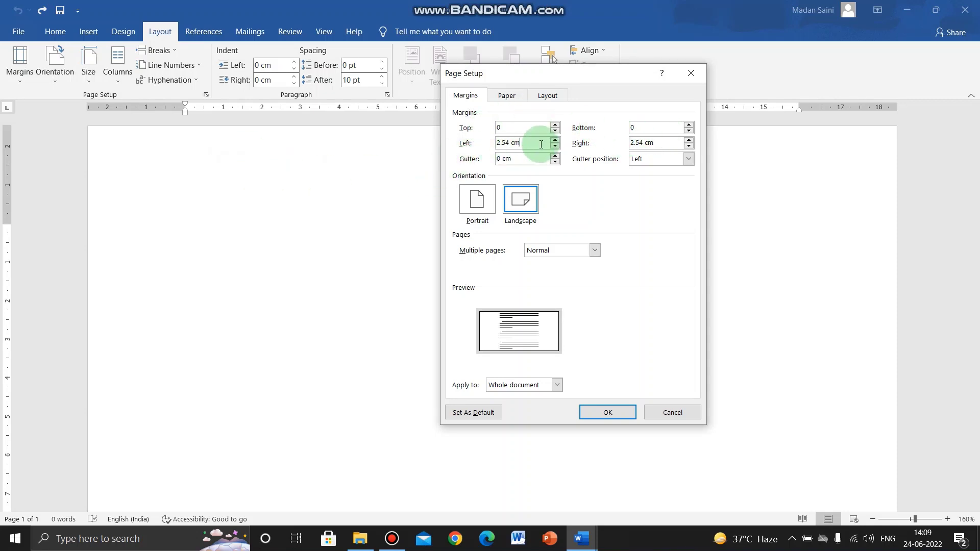
pyautogui.moveTo(541, 143); pyautogui.dragTo(460, 148)
pyautogui.write('0')
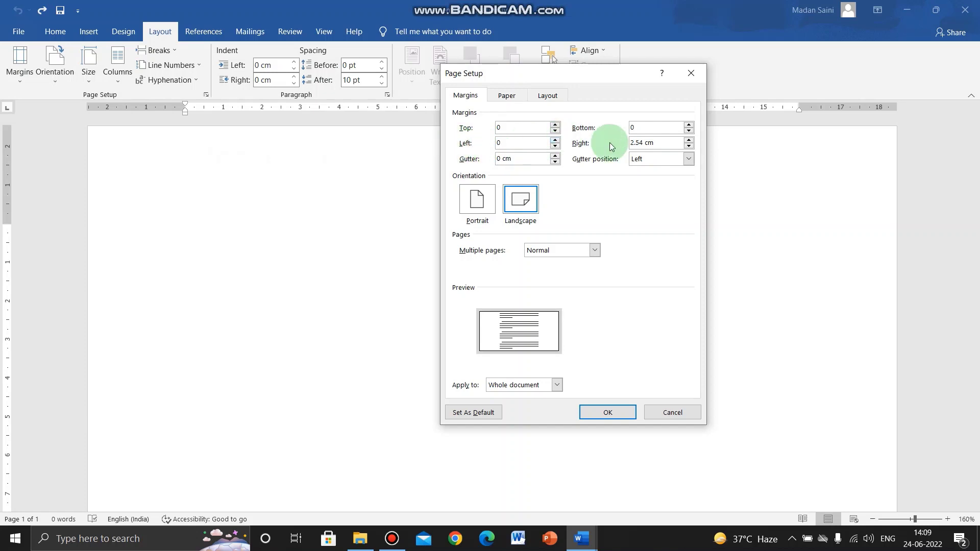
pyautogui.moveTo(676, 143); pyautogui.dragTo(588, 149)
pyautogui.write('0')
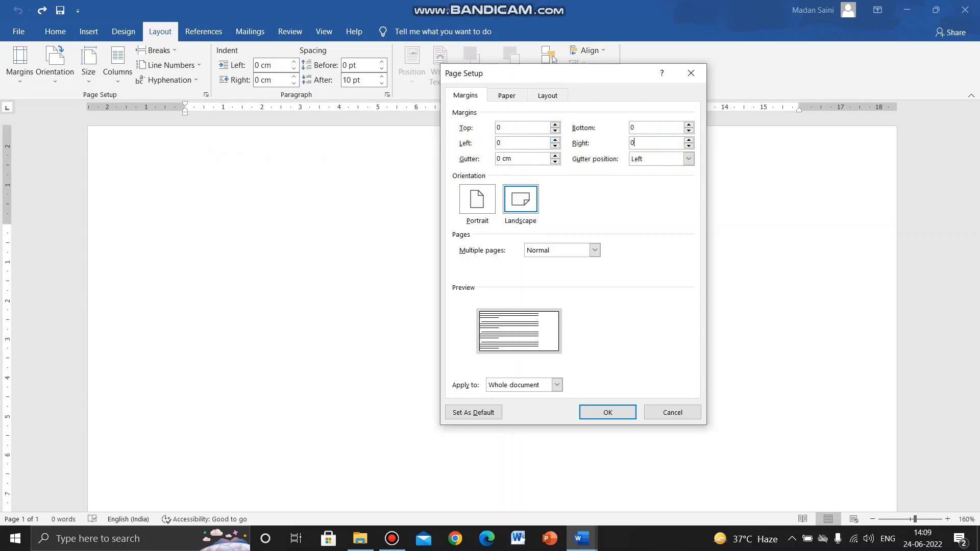
pyautogui.click(520, 200)
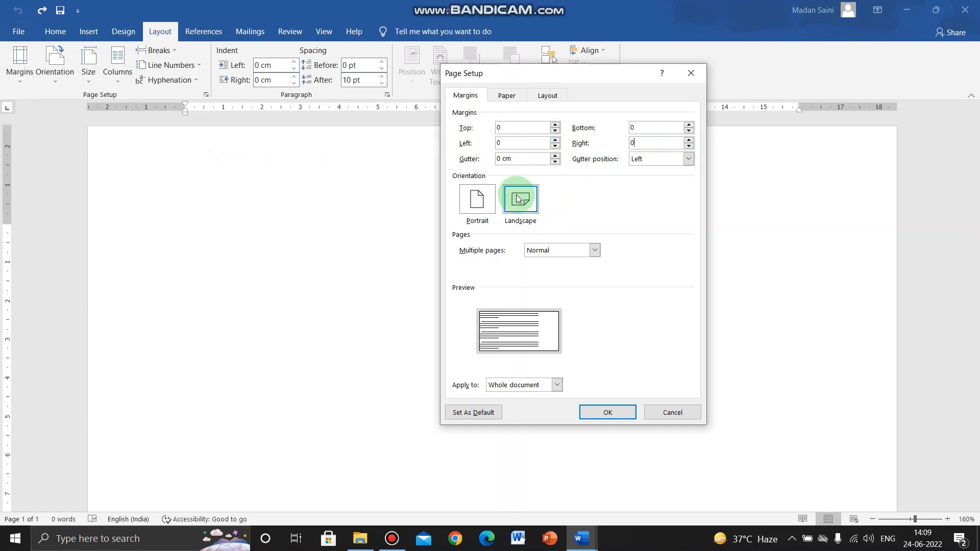
pyautogui.click(590, 417)
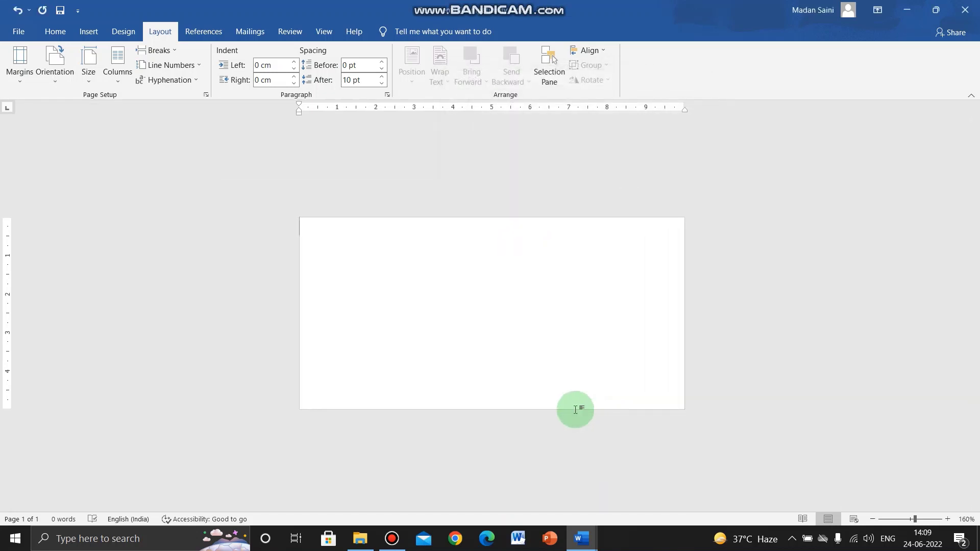
# Apply a blue theme colour as the card's page colour from the Design tab
pyautogui.scroll(3, 520, 375)
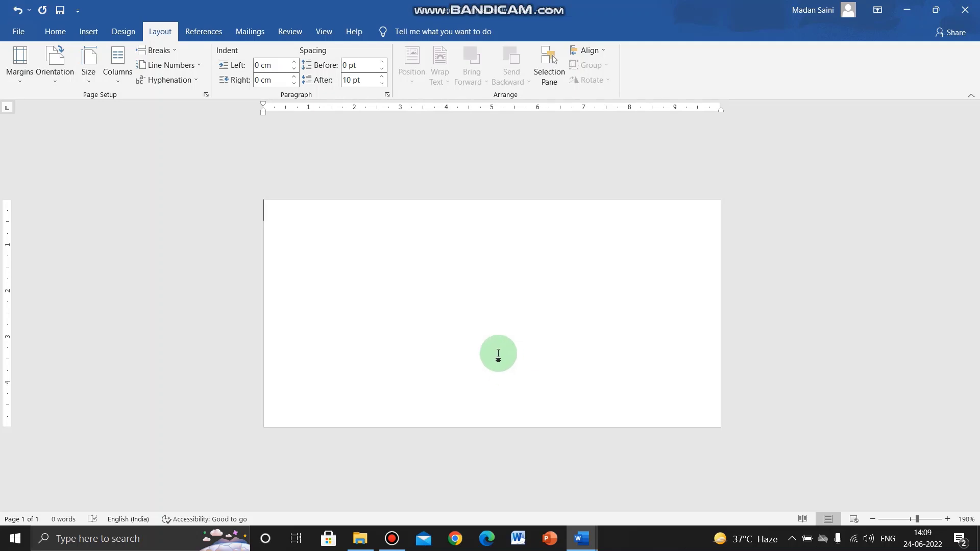
pyautogui.click(116, 32)
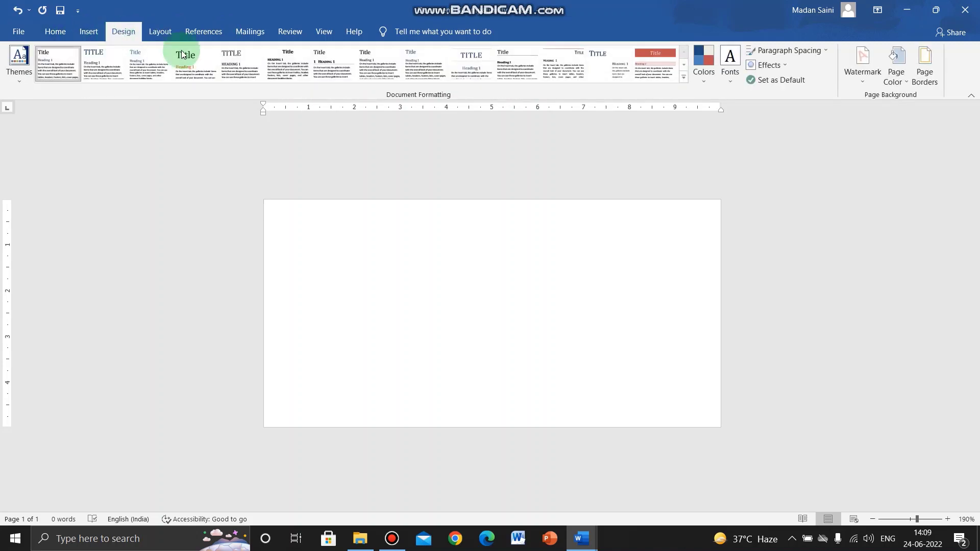
pyautogui.click(896, 74)
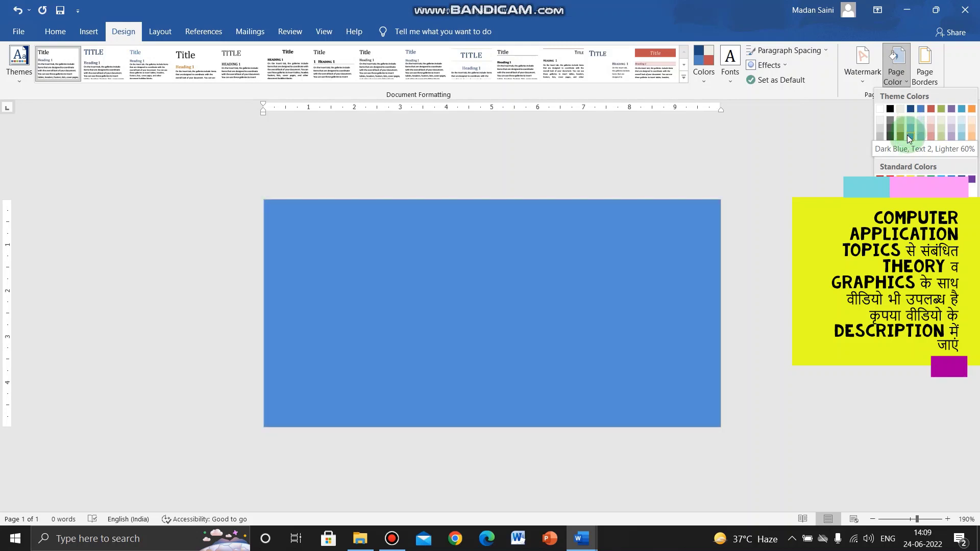
pyautogui.click(907, 135)
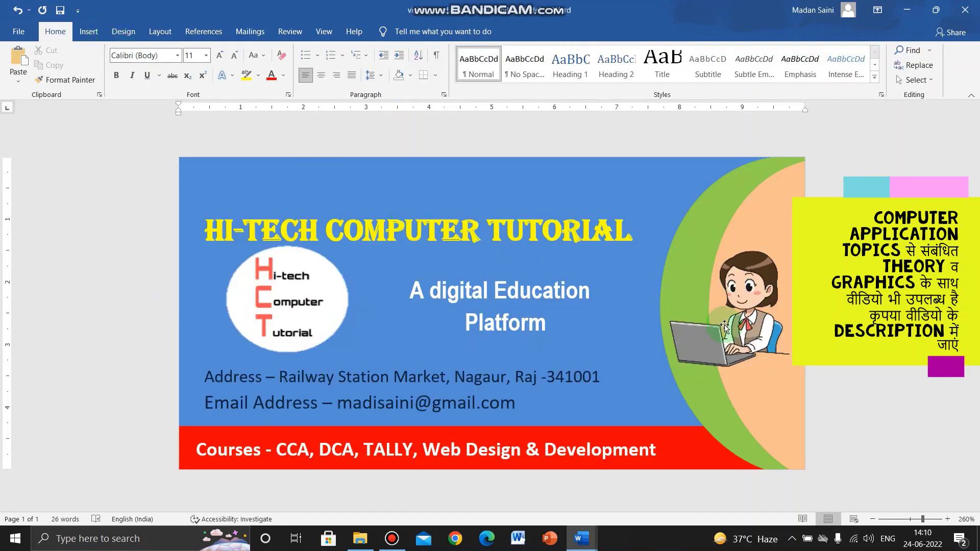
# Inspect the sample's girl picture, right curve, address text and Courses strip, then return to Document1
pyautogui.click(710, 249)
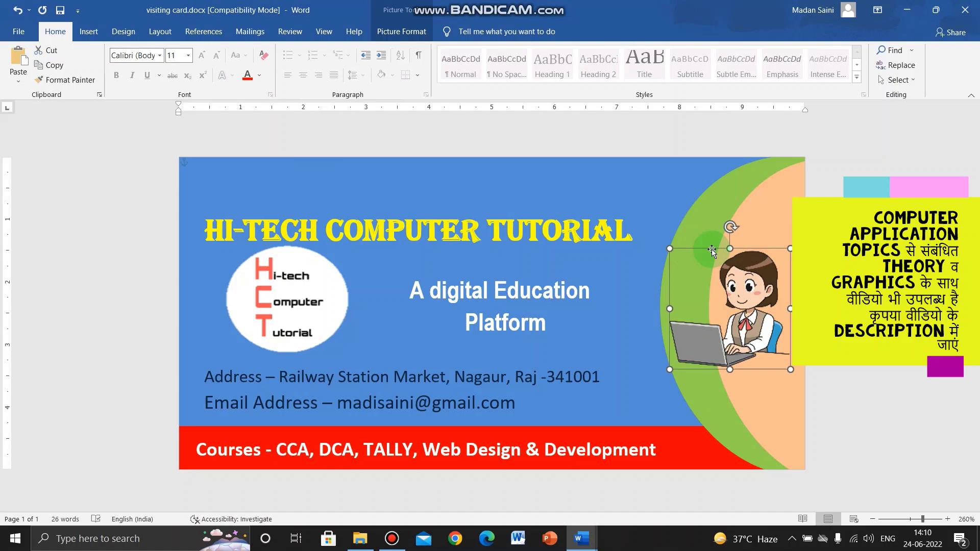
pyautogui.click(774, 203)
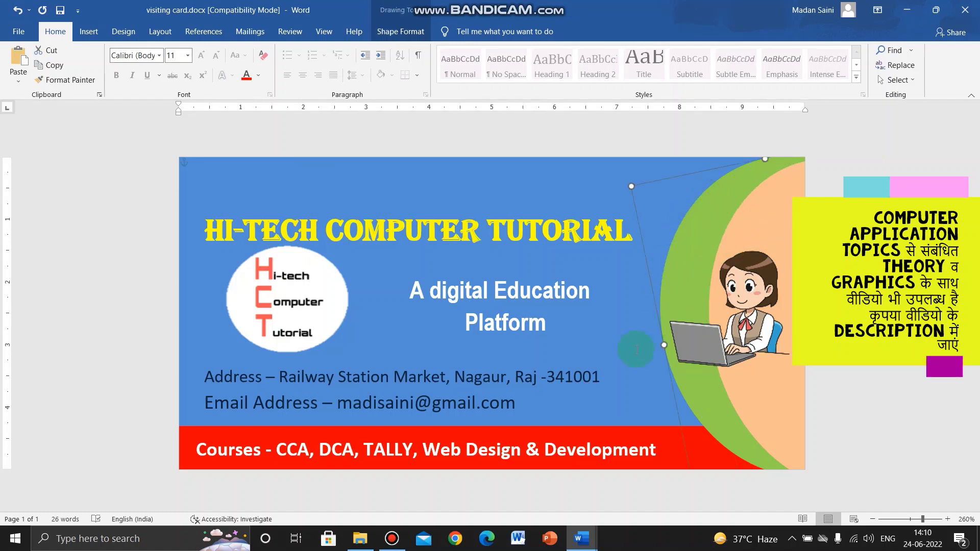
pyautogui.click(575, 432)
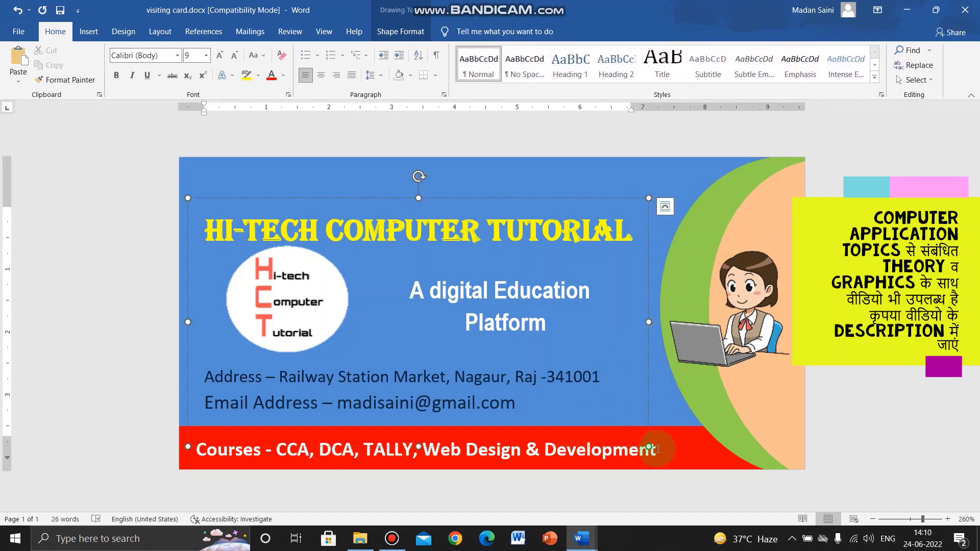
pyautogui.click(695, 449)
pyautogui.hotkey('alt', 'Tab')
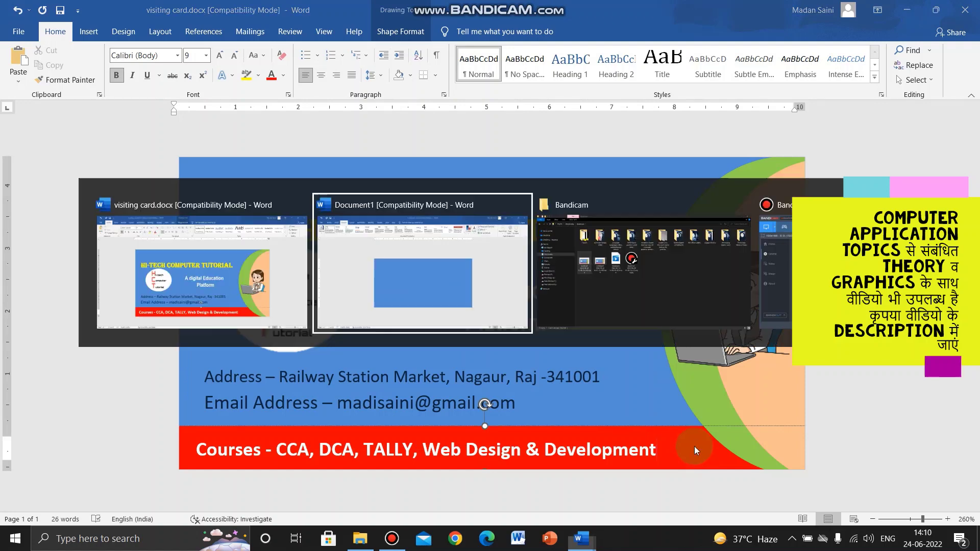
# Draw an oval shape over the card's right edge
pyautogui.click(87, 32)
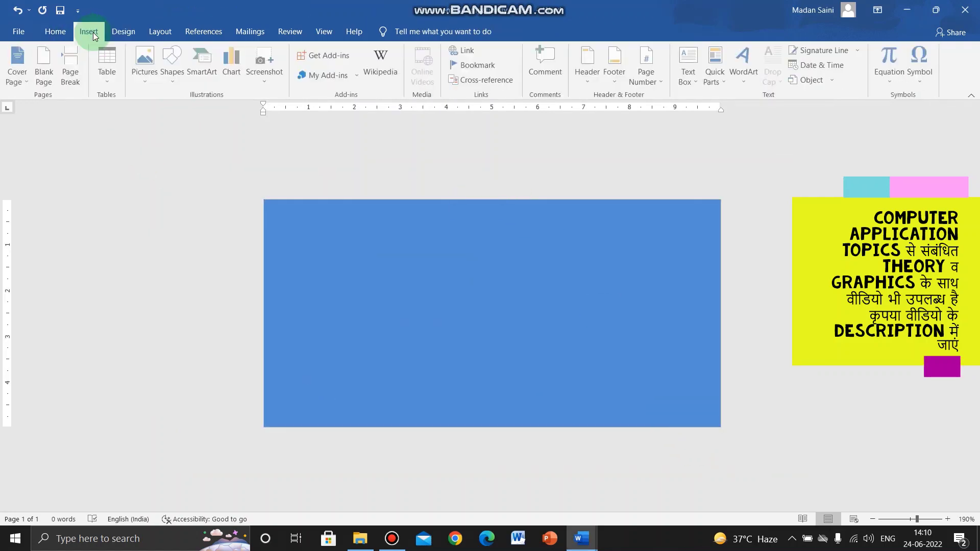
pyautogui.click(148, 80)
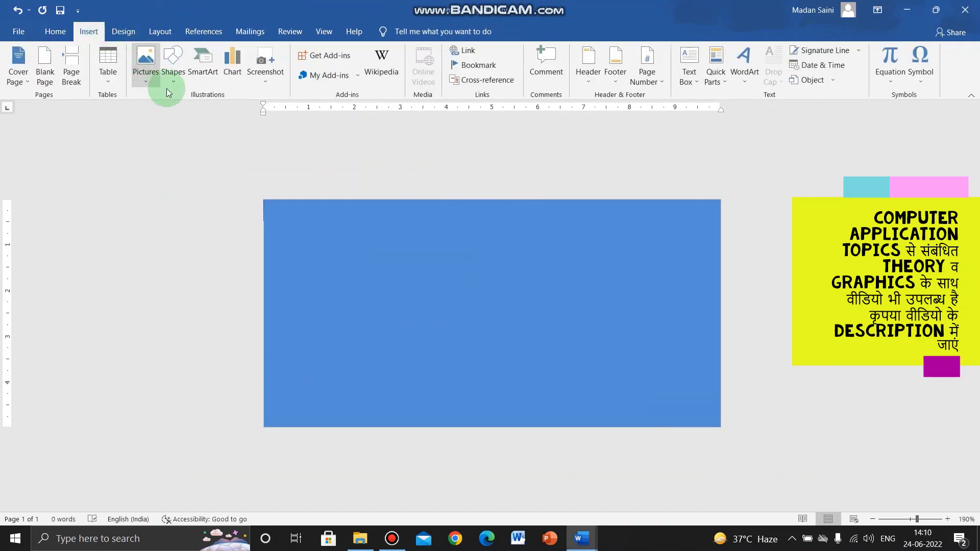
pyautogui.click(112, 84)
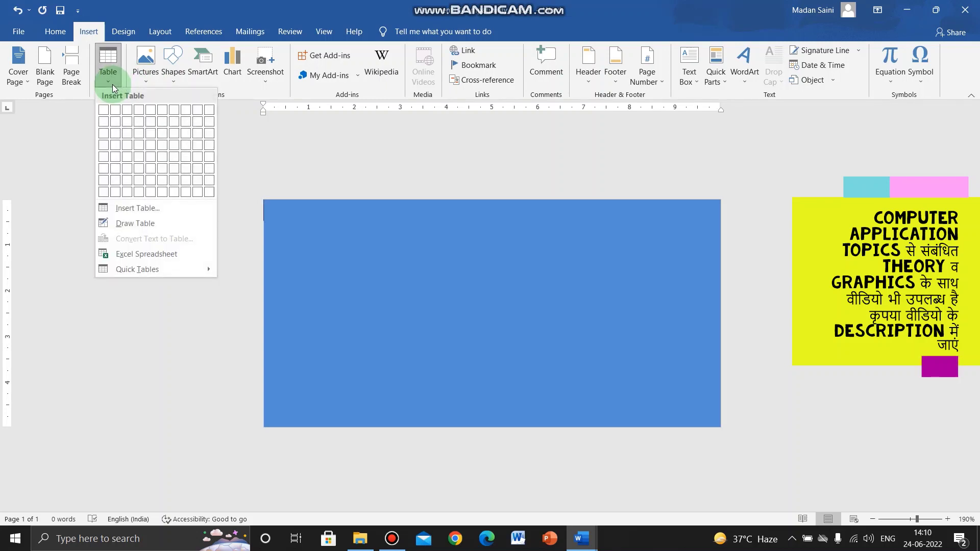
pyautogui.click(112, 84)
pyautogui.click(166, 81)
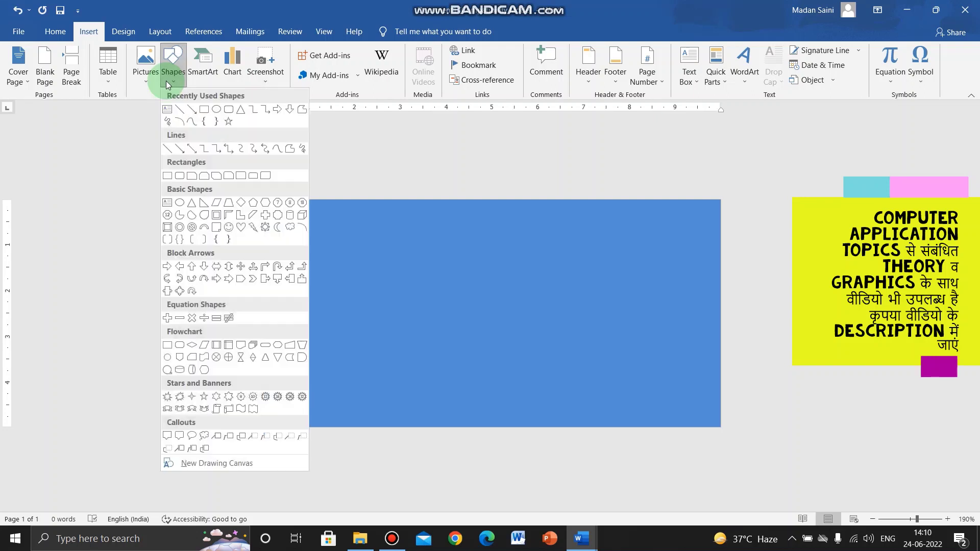
pyautogui.click(216, 111)
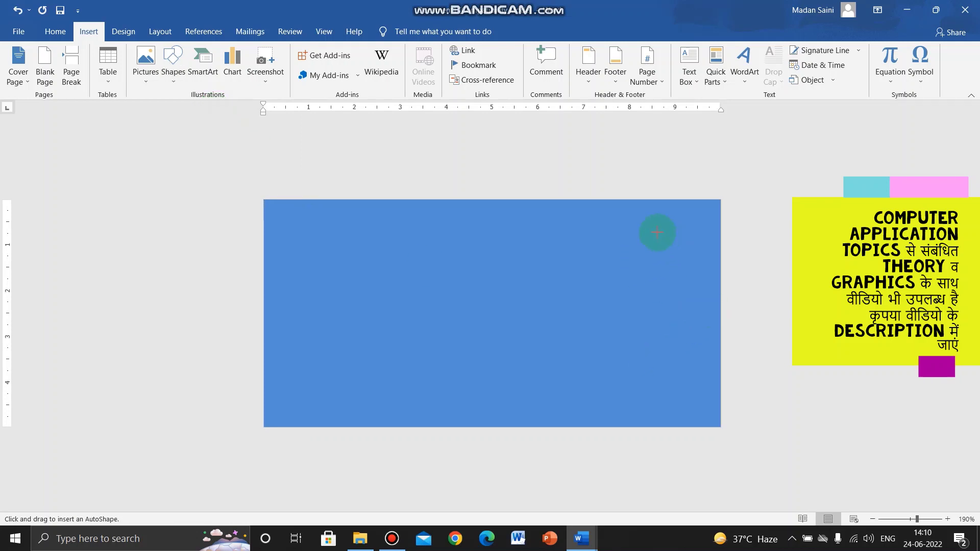
pyautogui.moveTo(641, 214); pyautogui.dragTo(737, 445)
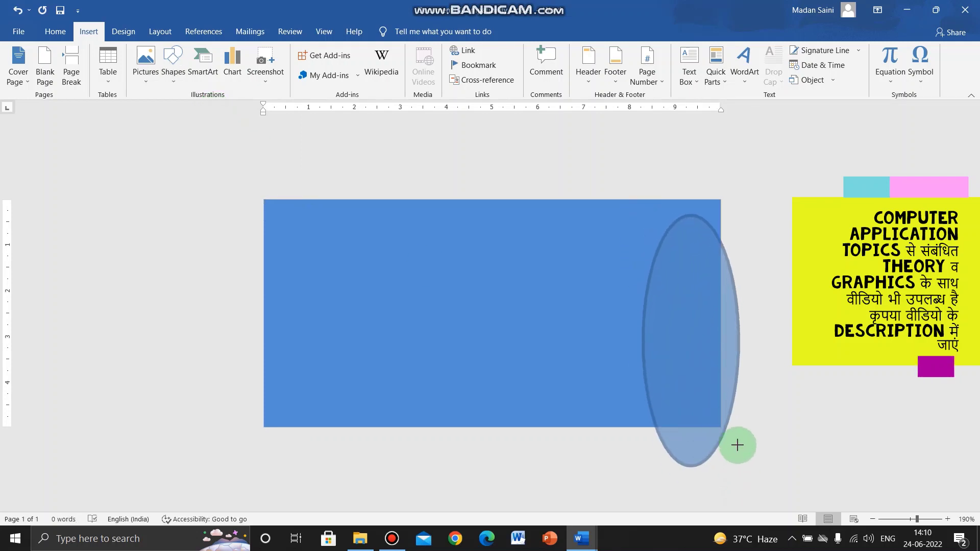
# Resize, tilt and reposition the oval so it curves along the right edge past the bottom
pyautogui.moveTo(672, 299); pyautogui.dragTo(660, 340)
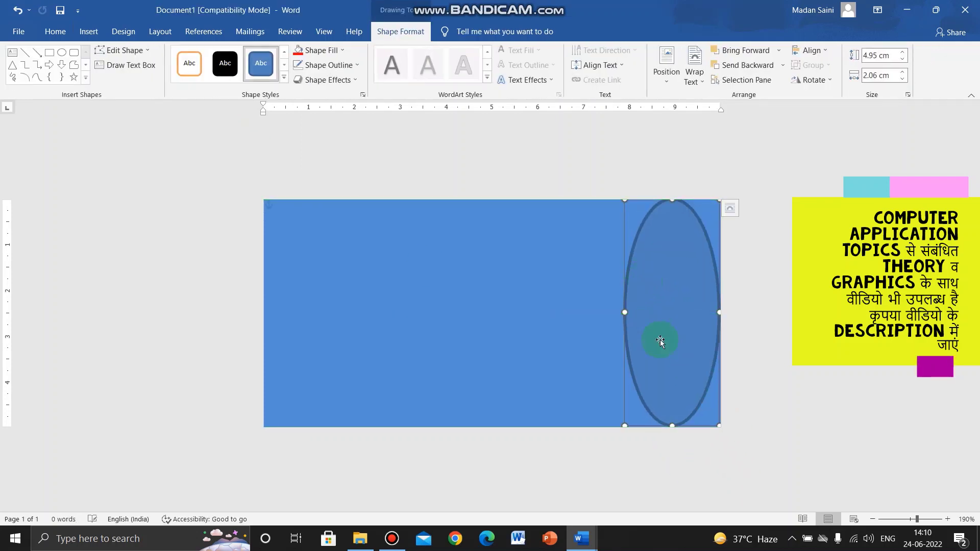
pyautogui.moveTo(671, 425); pyautogui.dragTo(670, 428)
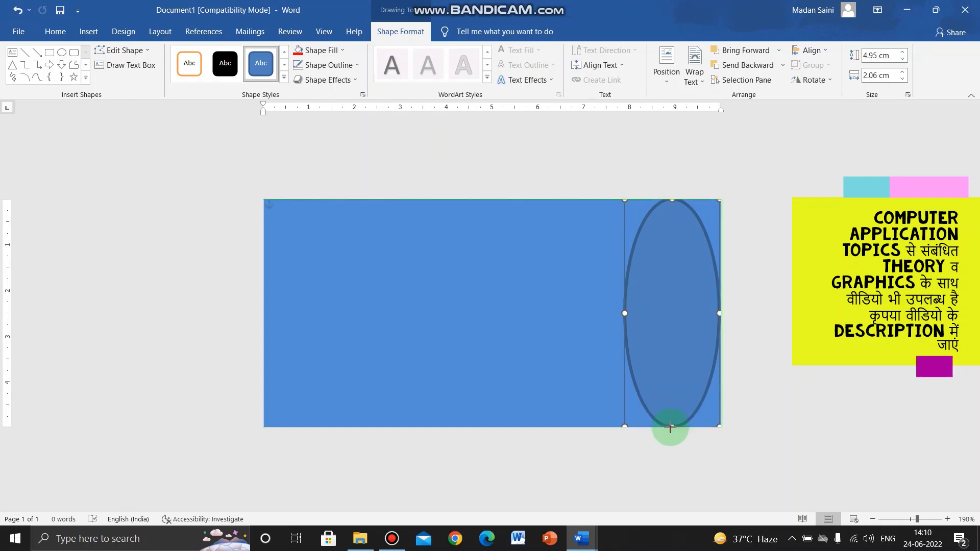
pyautogui.moveTo(656, 372); pyautogui.dragTo(656, 397)
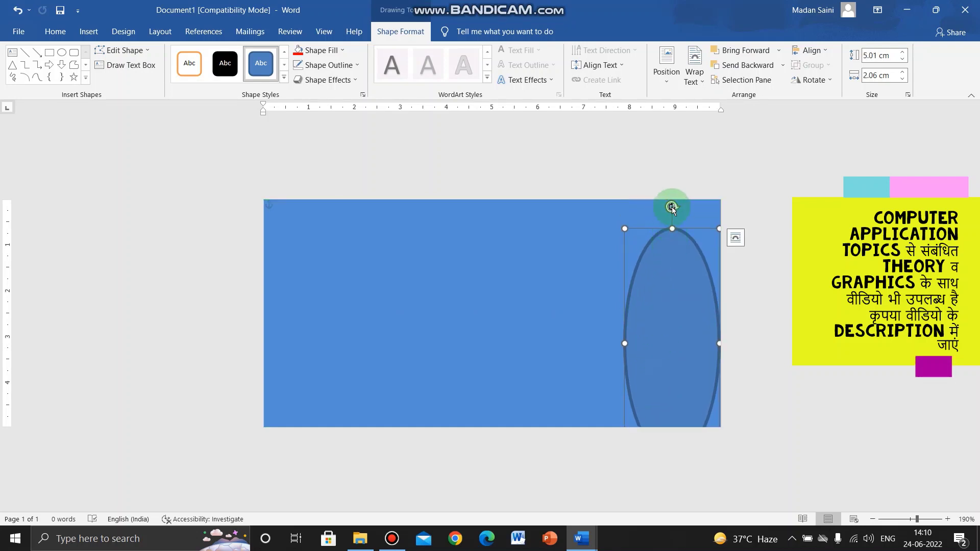
pyautogui.moveTo(671, 207); pyautogui.dragTo(684, 208)
pyautogui.moveTo(684, 299)
pyautogui.mouseDown()
pyautogui.moveTo(718, 260)
pyautogui.moveTo(706, 291)
pyautogui.moveTo(659, 304)
pyautogui.mouseUp()
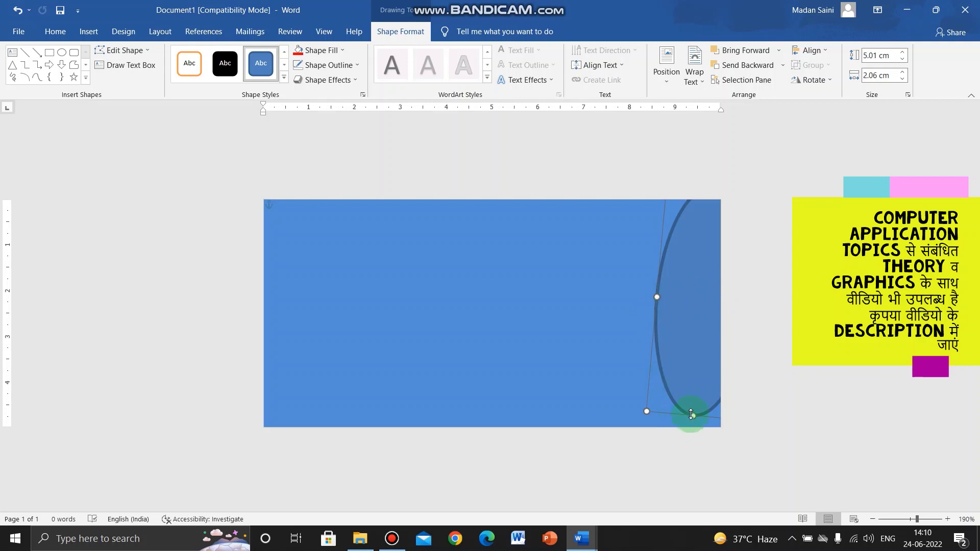
pyautogui.moveTo(692, 415); pyautogui.dragTo(687, 451)
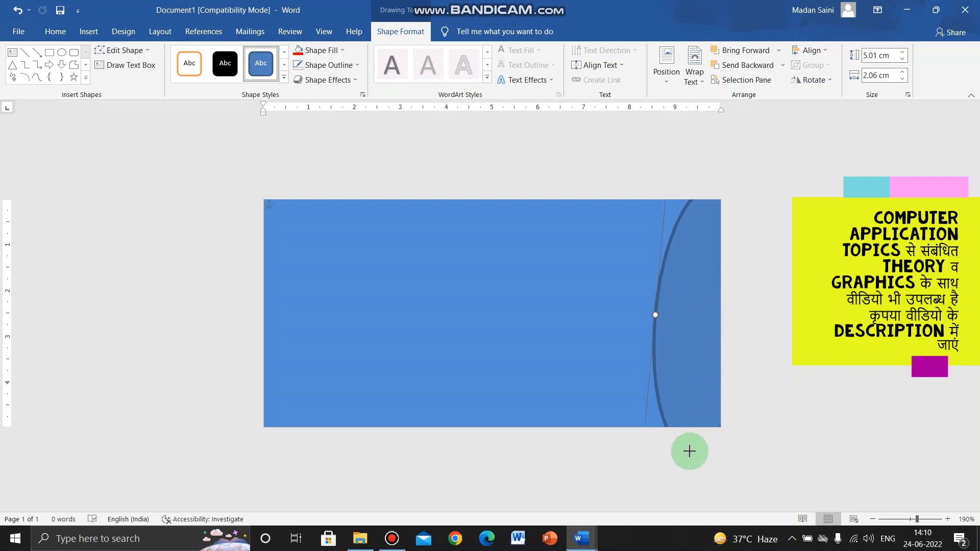
pyautogui.moveTo(695, 317)
pyautogui.mouseDown()
pyautogui.moveTo(652, 328)
pyautogui.moveTo(641, 320)
pyautogui.moveTo(672, 324)
pyautogui.moveTo(669, 285)
pyautogui.moveTo(633, 319)
pyautogui.mouseUp()
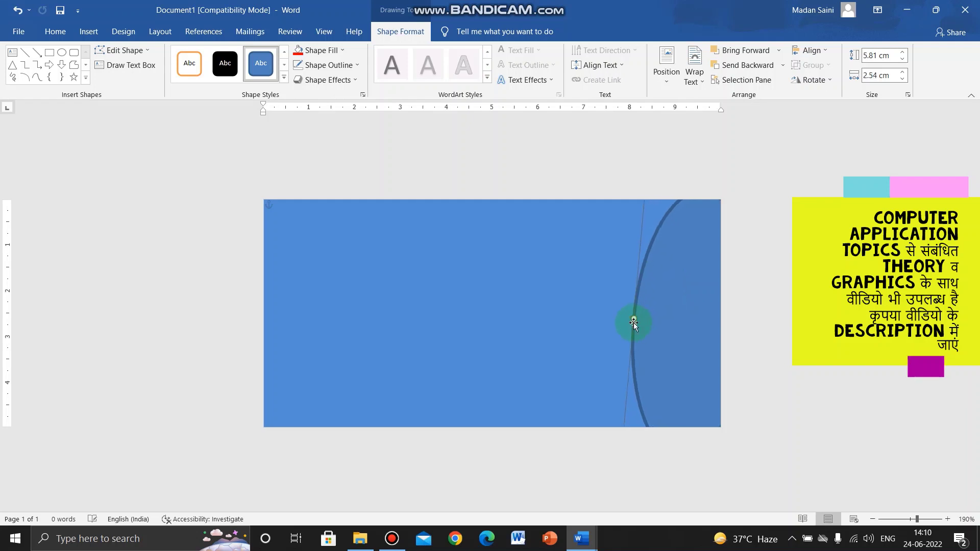
# Fill the curved oval with green
pyautogui.click(340, 50)
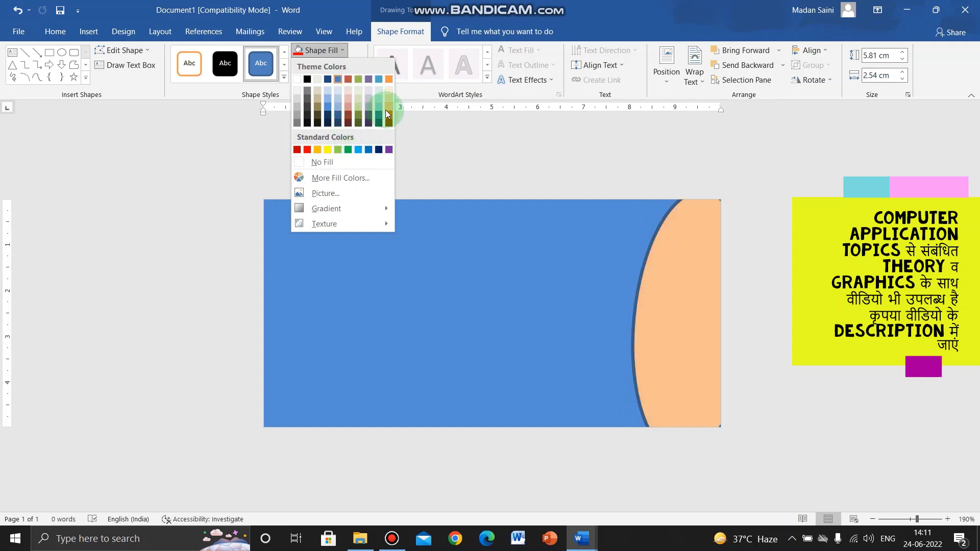
pyautogui.click(338, 149)
pyautogui.click(541, 289)
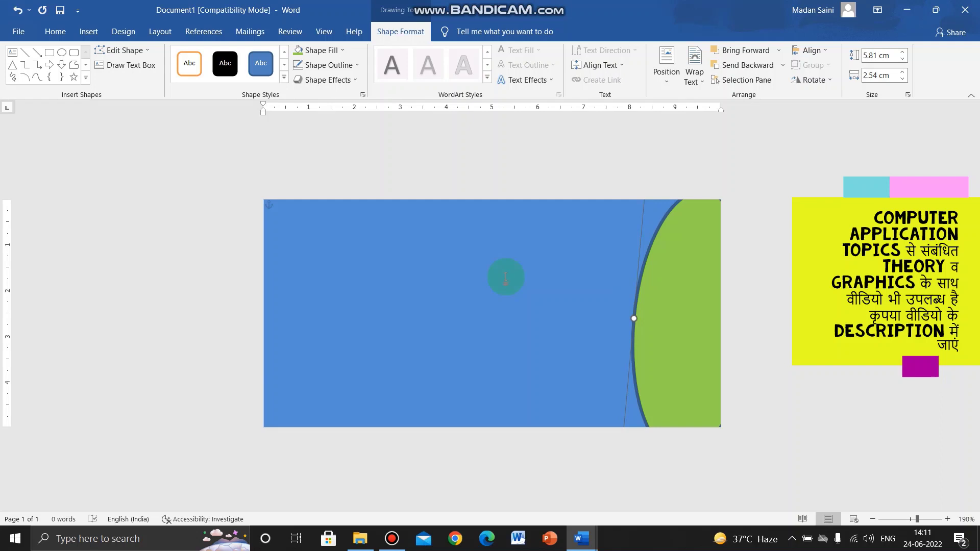
# Paste a copy of the green curve, fit it inside the original, and fill it Orange, Accent 6, Lighter 40%
pyautogui.hotkey('ctrl', 'v')
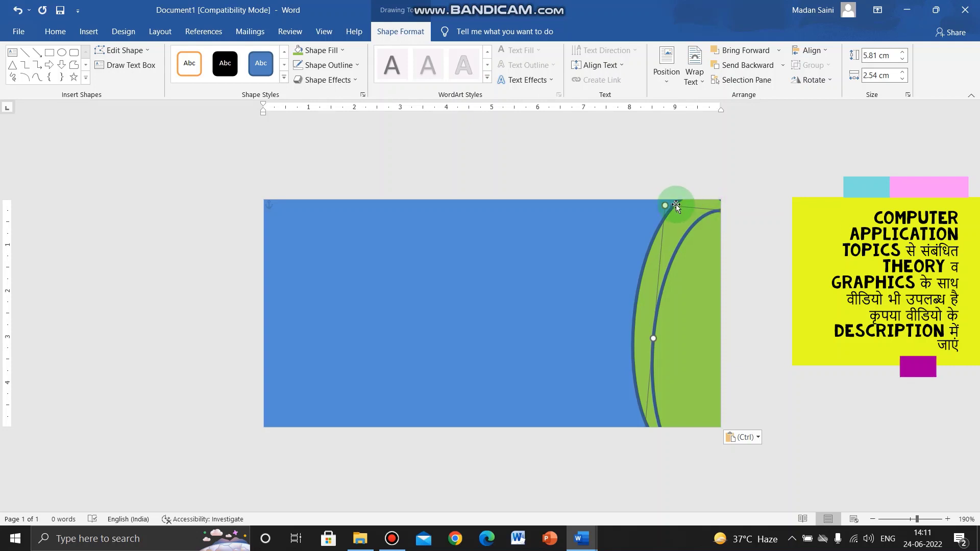
pyautogui.moveTo(665, 205); pyautogui.dragTo(656, 189)
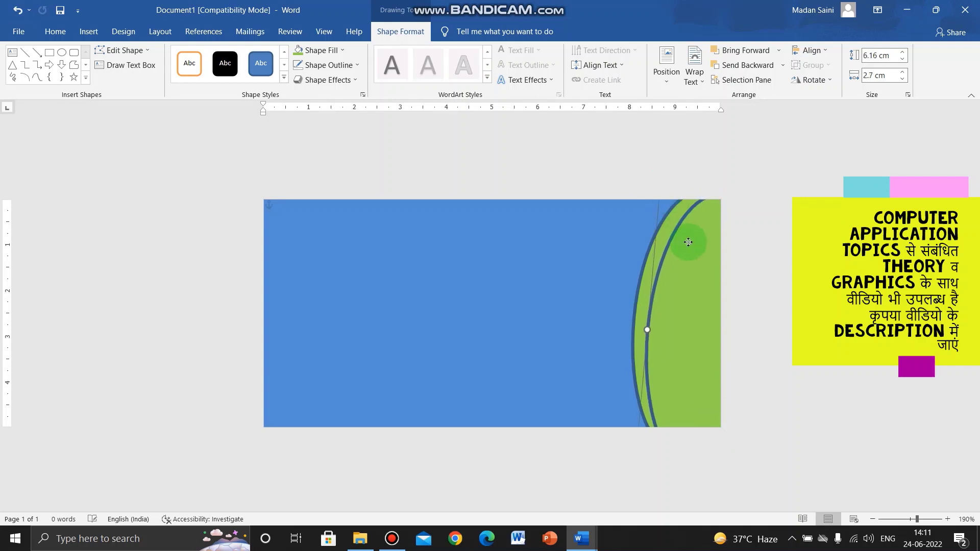
pyautogui.moveTo(685, 242); pyautogui.dragTo(691, 236)
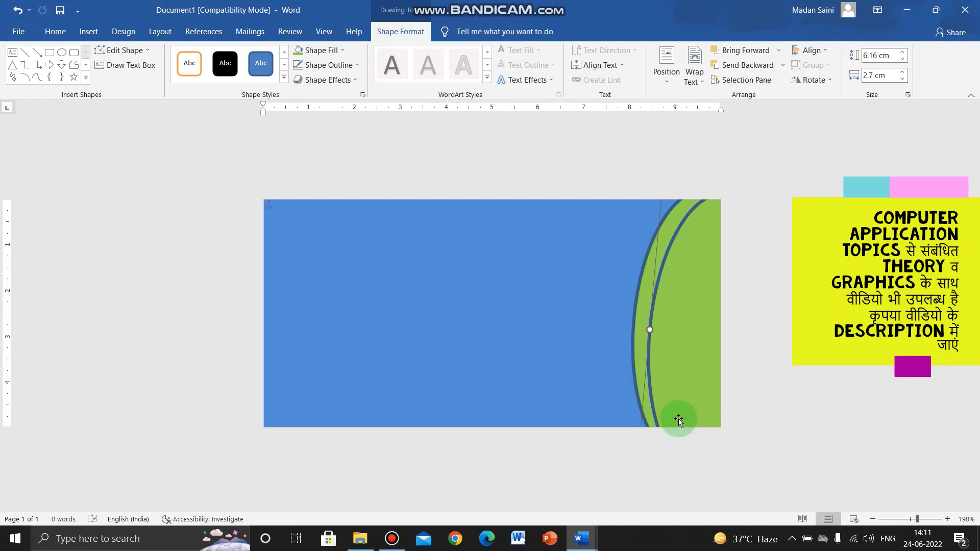
pyautogui.moveTo(677, 417); pyautogui.dragTo(696, 406)
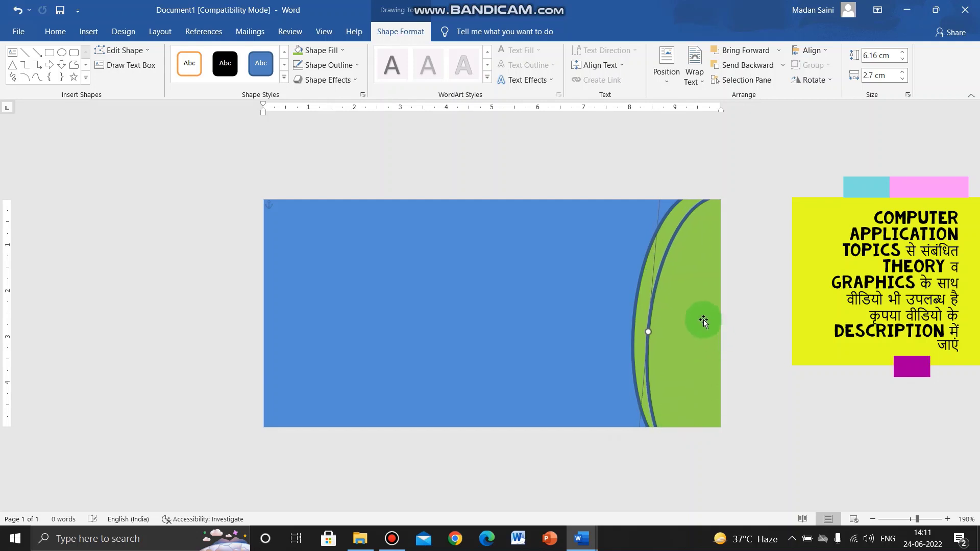
pyautogui.moveTo(701, 311); pyautogui.dragTo(702, 309)
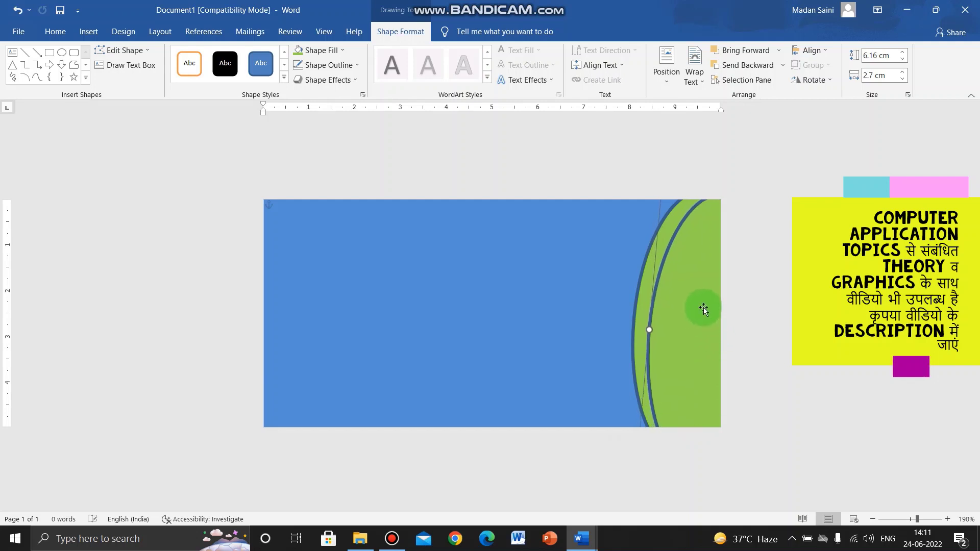
pyautogui.click(341, 50)
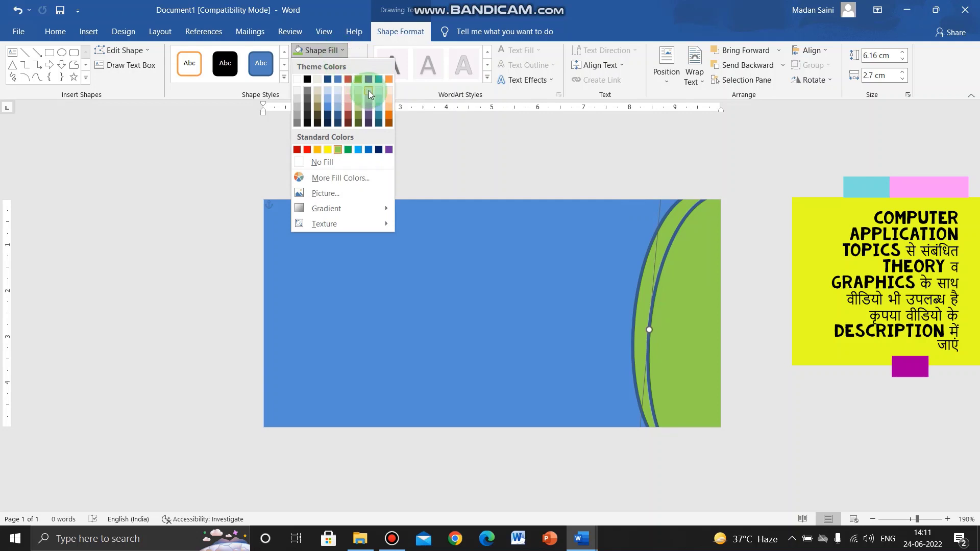
pyautogui.click(389, 107)
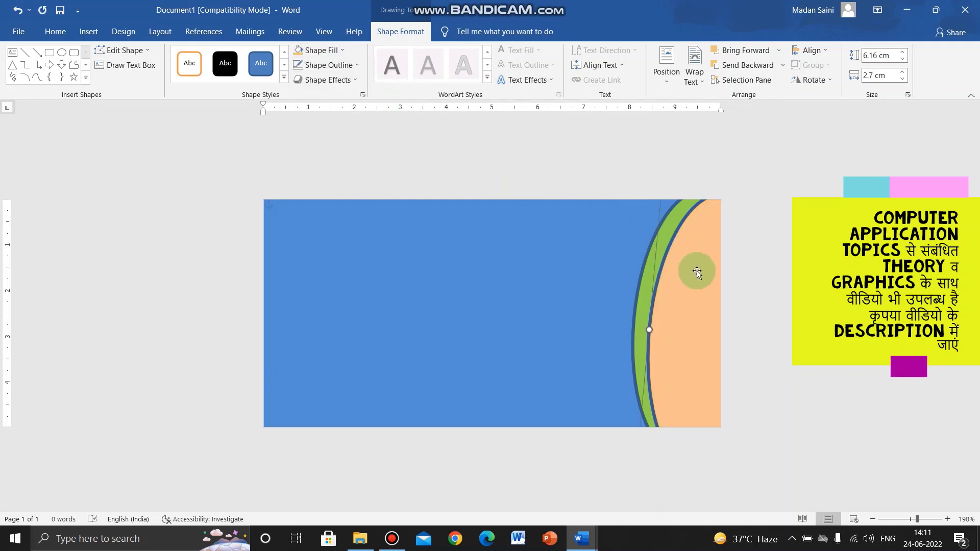
# Move and tilt the orange curve into place inside the green band
pyautogui.moveTo(695, 271); pyautogui.dragTo(672, 317)
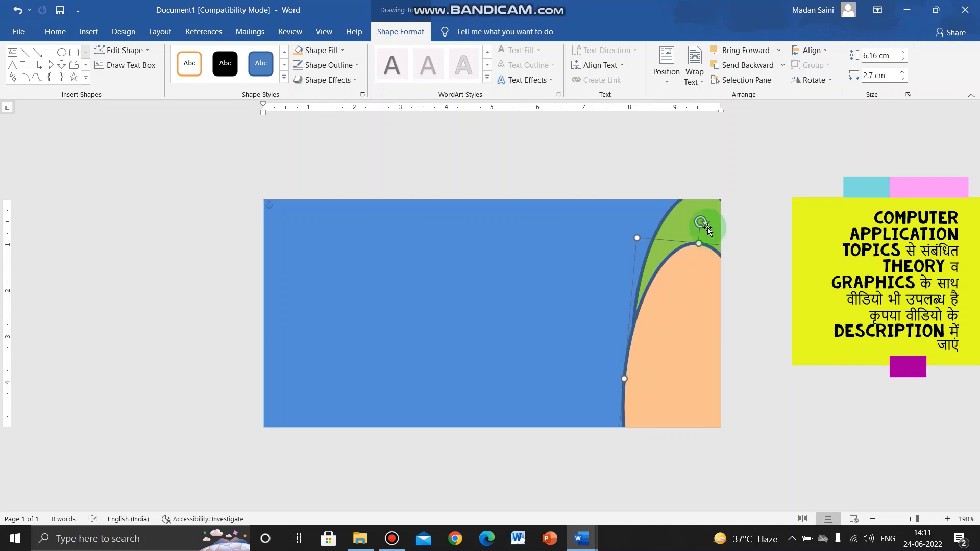
pyautogui.moveTo(700, 222); pyautogui.dragTo(704, 219)
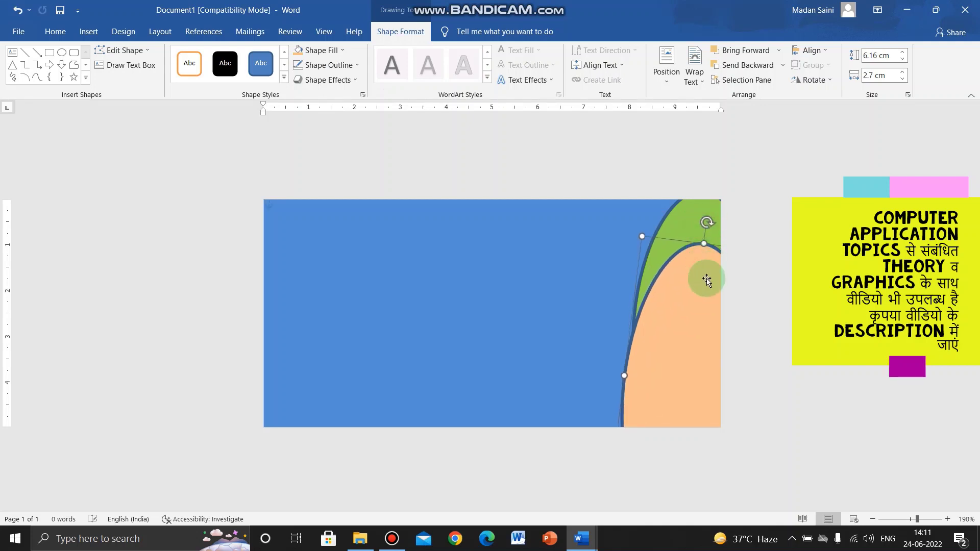
pyautogui.moveTo(717, 261); pyautogui.dragTo(733, 235)
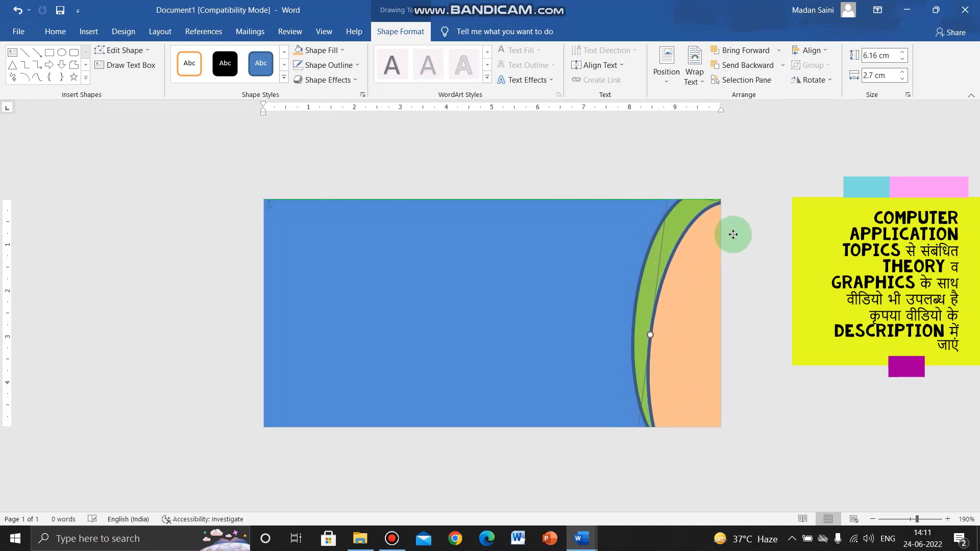
pyautogui.moveTo(733, 233); pyautogui.dragTo(733, 225)
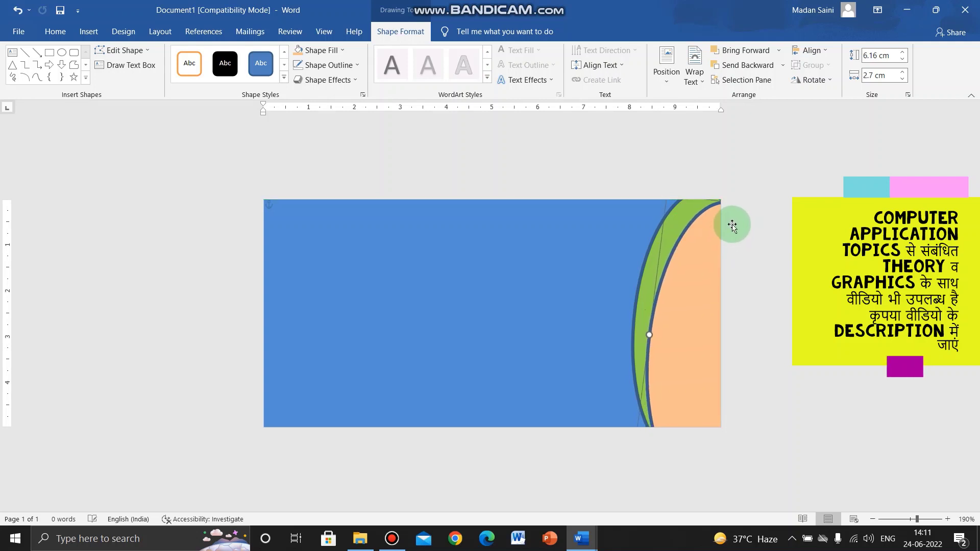
# Set Shape Outline to No Outline on both the orange and green curves
pyautogui.click(353, 66)
pyautogui.click(328, 167)
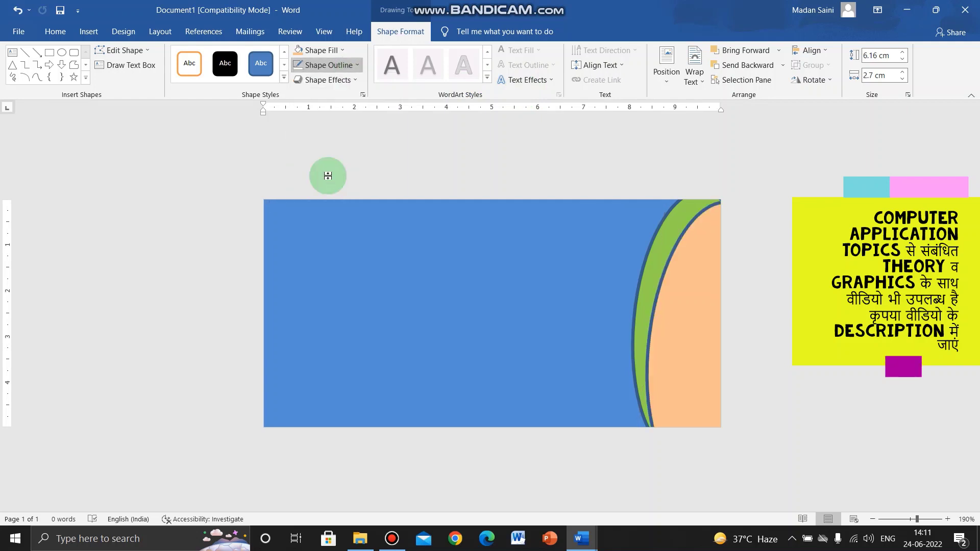
pyautogui.moveTo(653, 252); pyautogui.dragTo(637, 235)
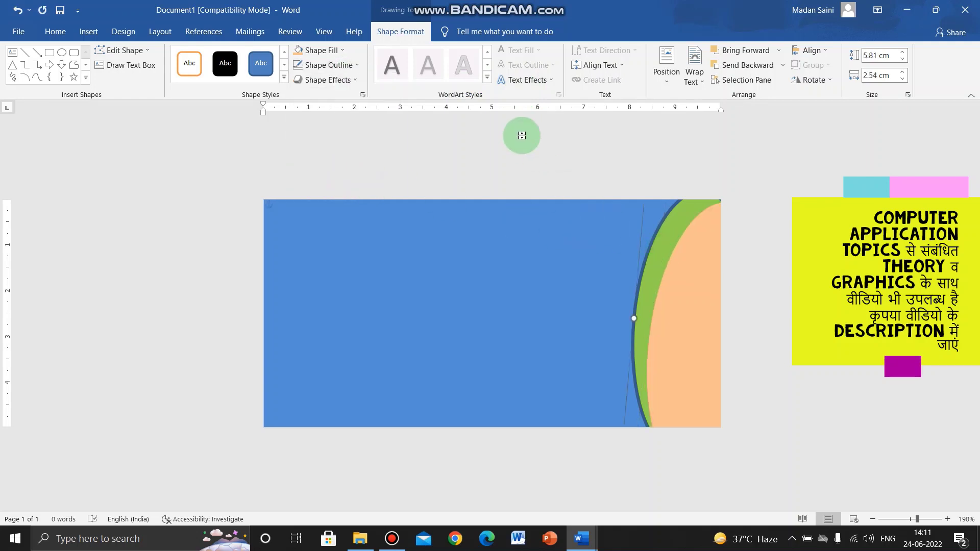
pyautogui.click(326, 64)
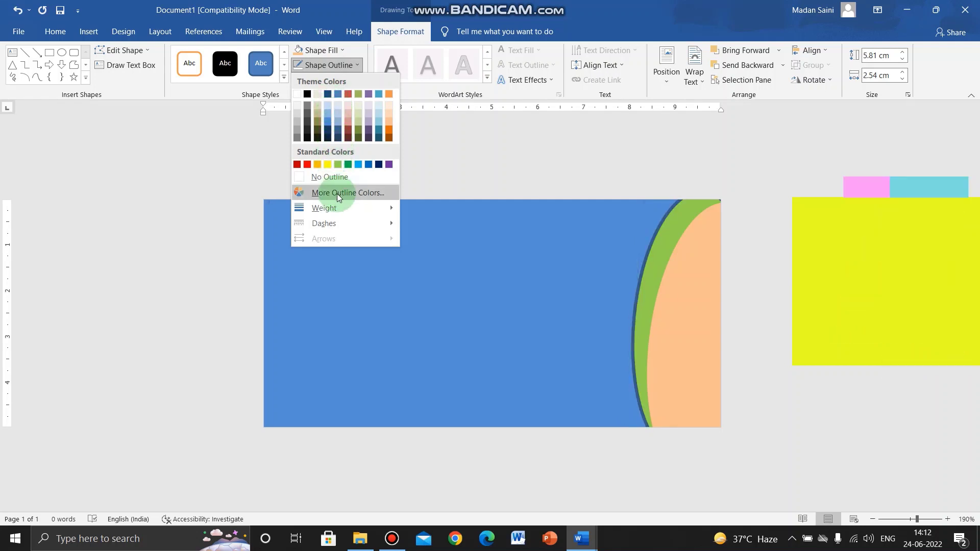
pyautogui.click(329, 176)
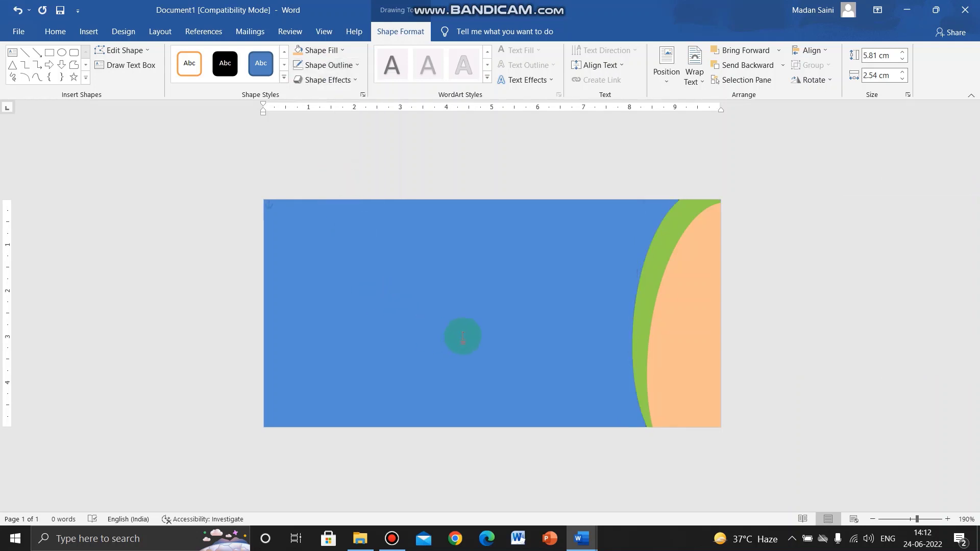
# Draw a rectangle strip along the card's bottom edge spanning its full width
pyautogui.click(462, 336)
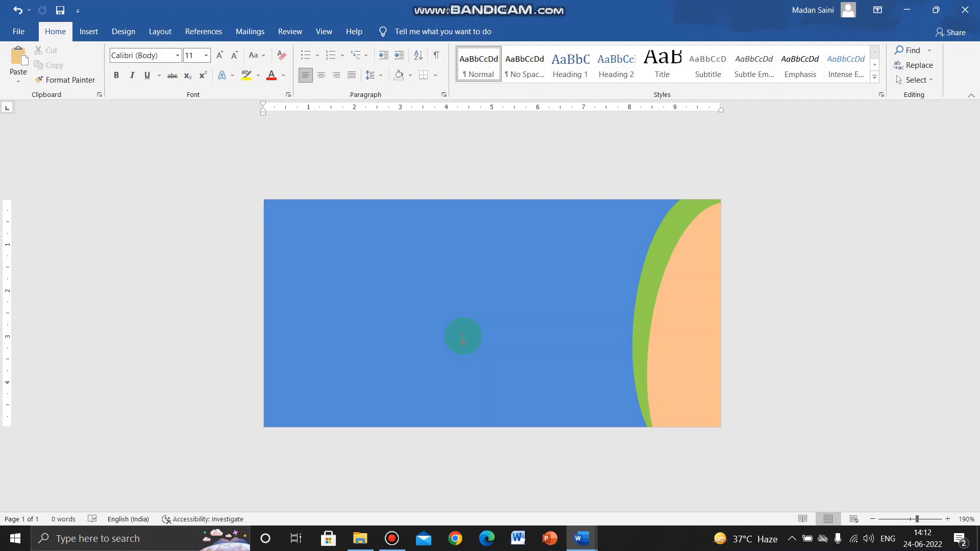
pyautogui.click(115, 35)
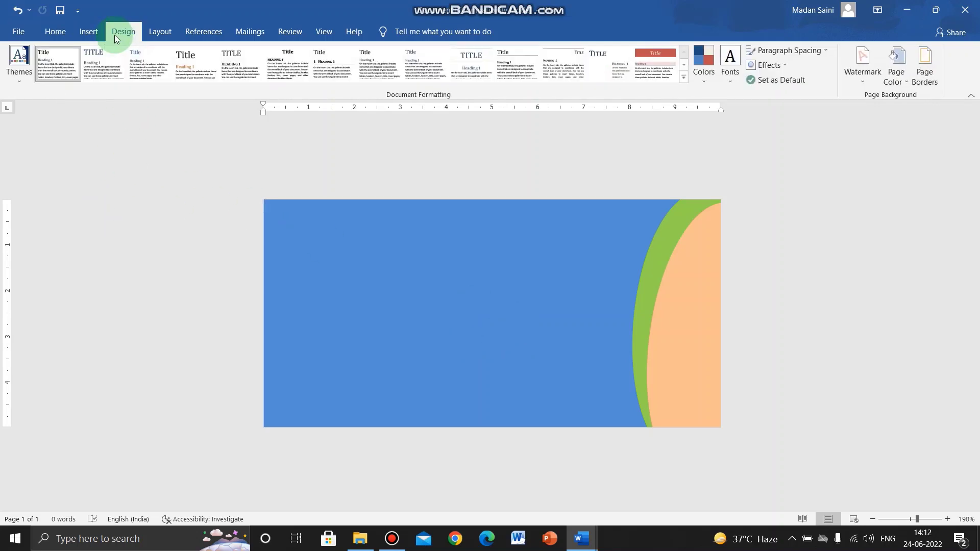
pyautogui.click(89, 33)
pyautogui.click(176, 79)
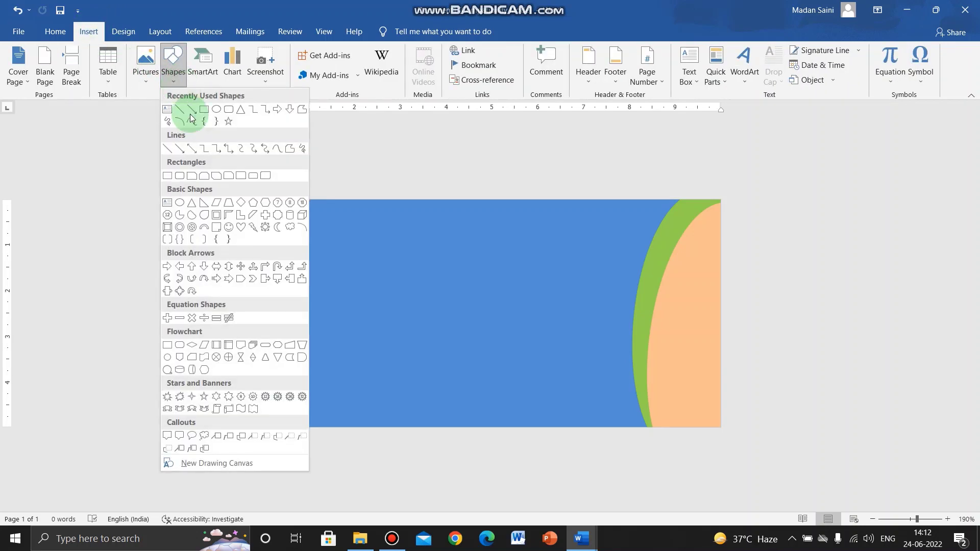
pyautogui.click(191, 120)
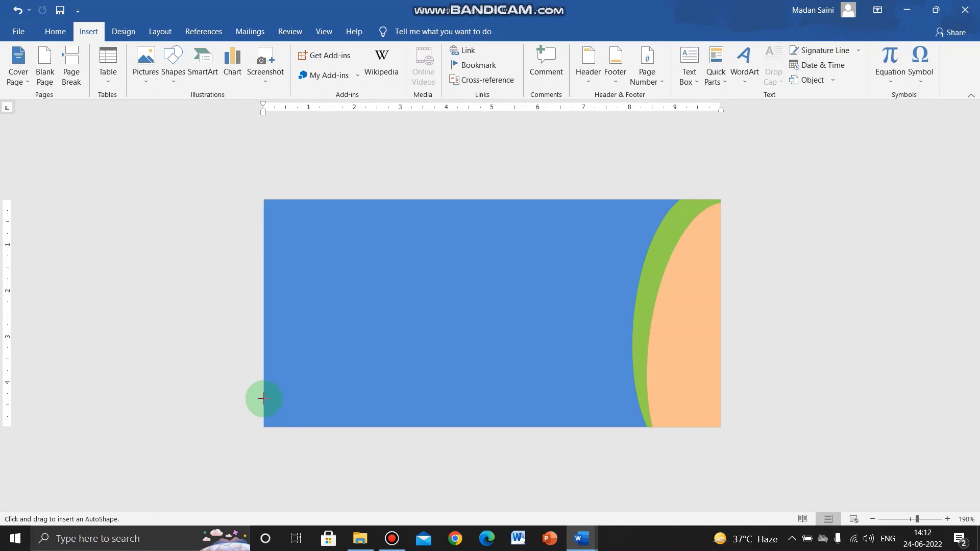
pyautogui.moveTo(263, 397)
pyautogui.mouseDown()
pyautogui.moveTo(371, 433)
pyautogui.moveTo(721, 428)
pyautogui.mouseUp()
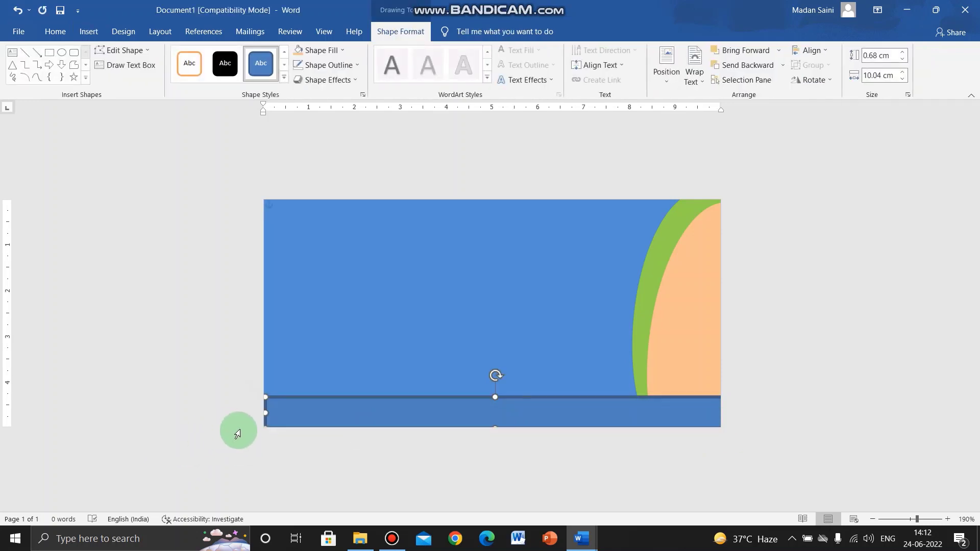
pyautogui.moveTo(265, 413); pyautogui.dragTo(261, 413)
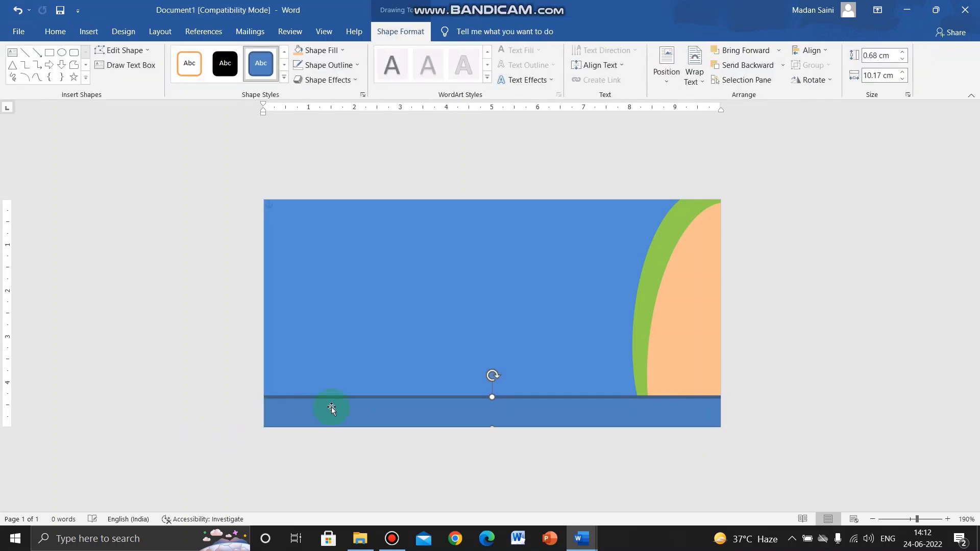
pyautogui.moveTo(486, 396); pyautogui.dragTo(491, 388)
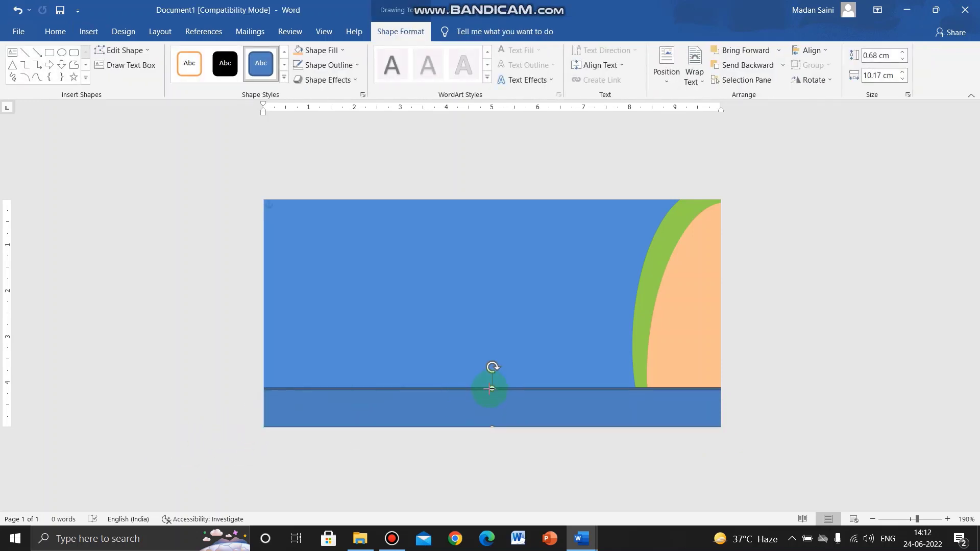
# Fill the bottom strip solid red with no outline
pyautogui.click(321, 50)
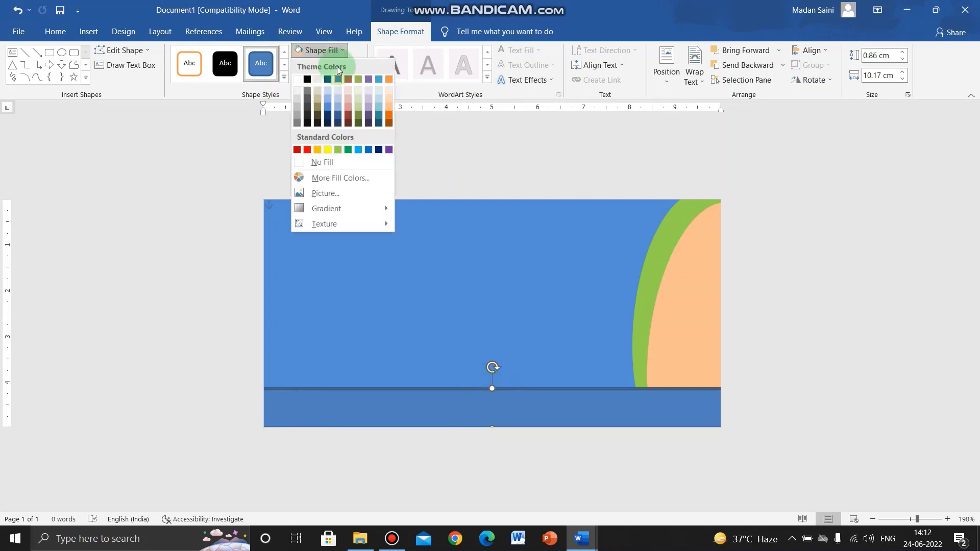
pyautogui.click(304, 149)
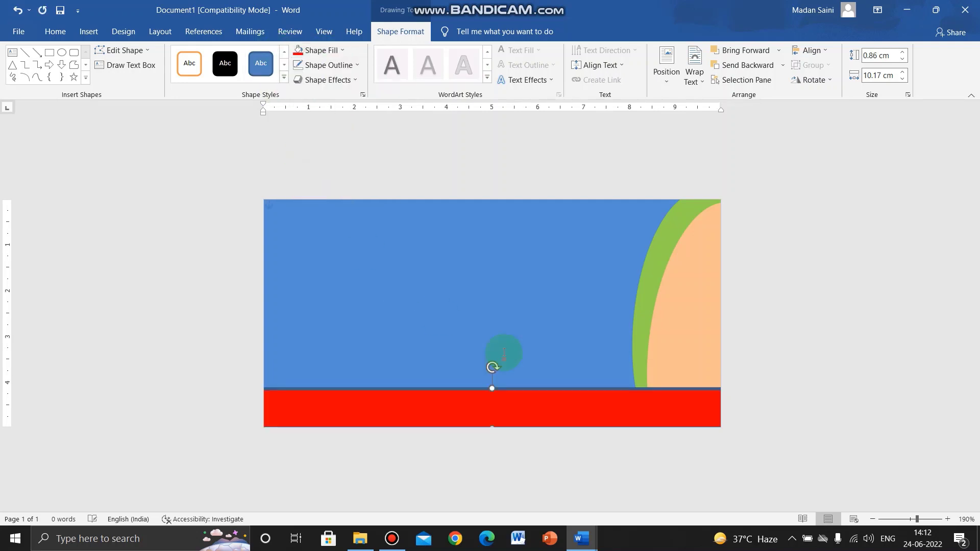
pyautogui.click(339, 66)
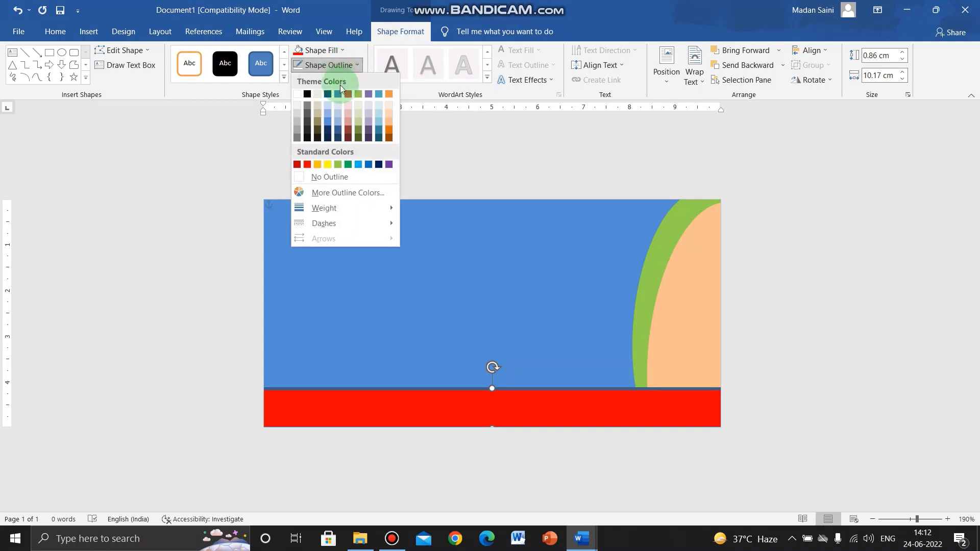
pyautogui.click(335, 179)
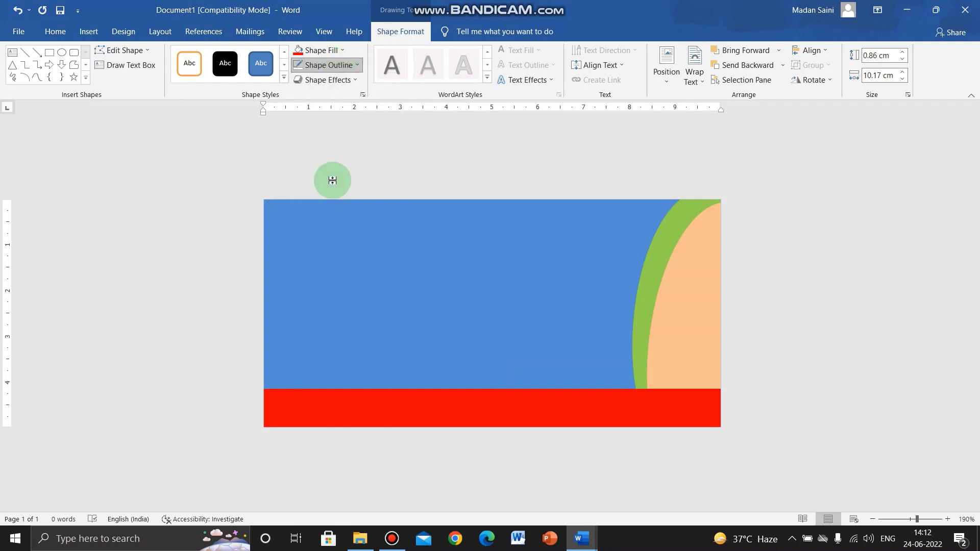
# Send the red strip backward, then to the back behind the curves
pyautogui.rightClick(425, 405)
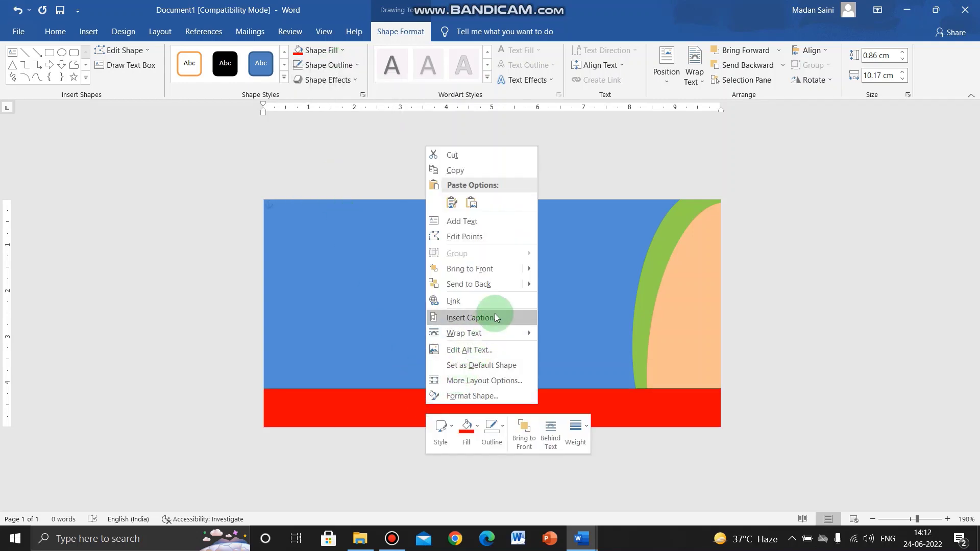
pyautogui.moveTo(469, 284)
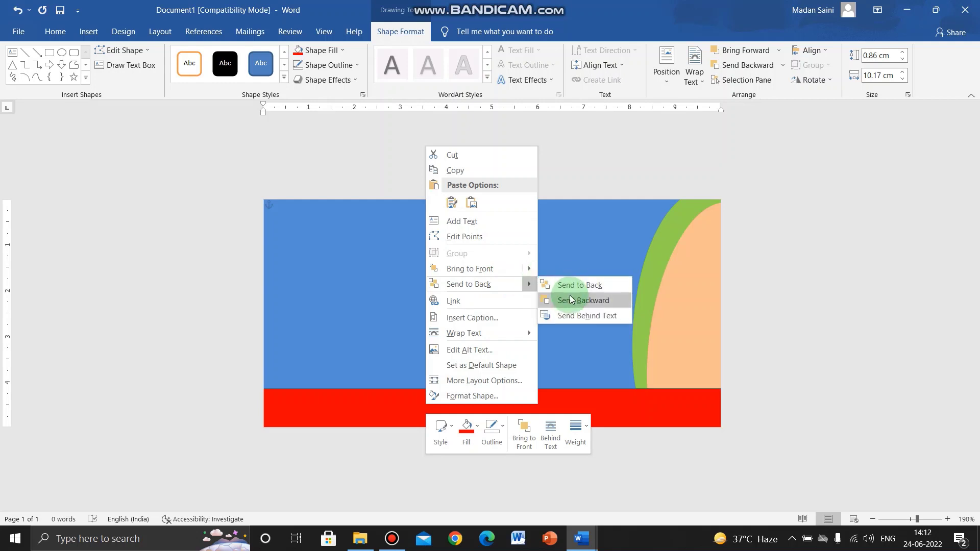
pyautogui.click(572, 301)
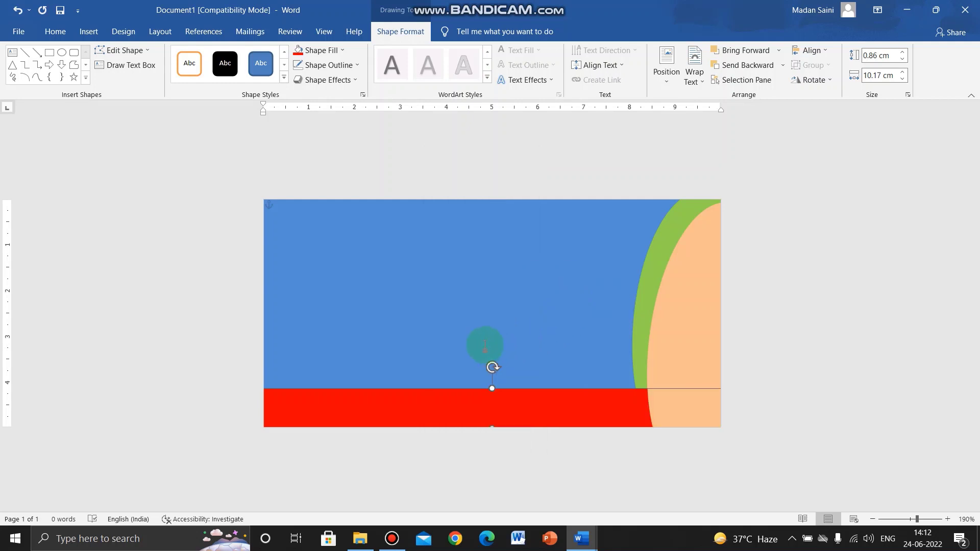
pyautogui.rightClick(538, 414)
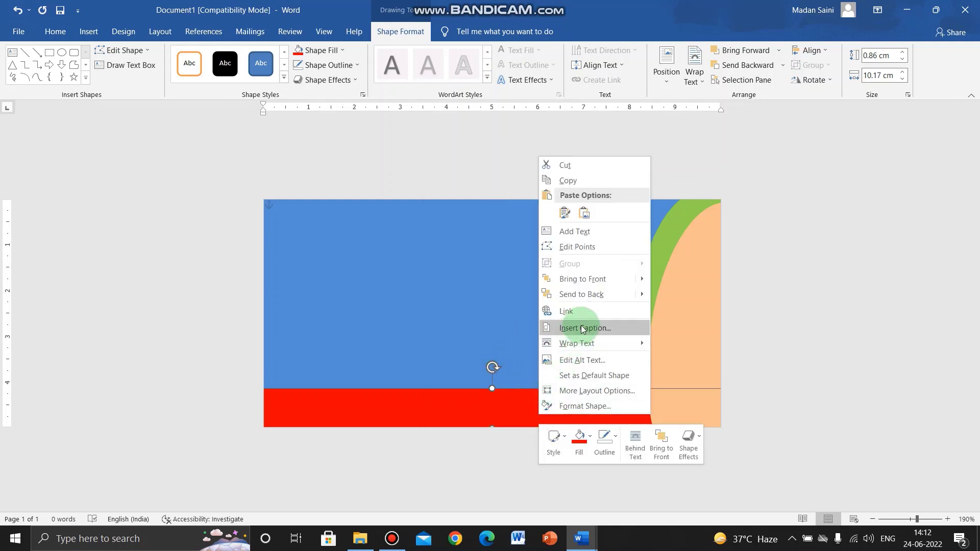
pyautogui.click(586, 295)
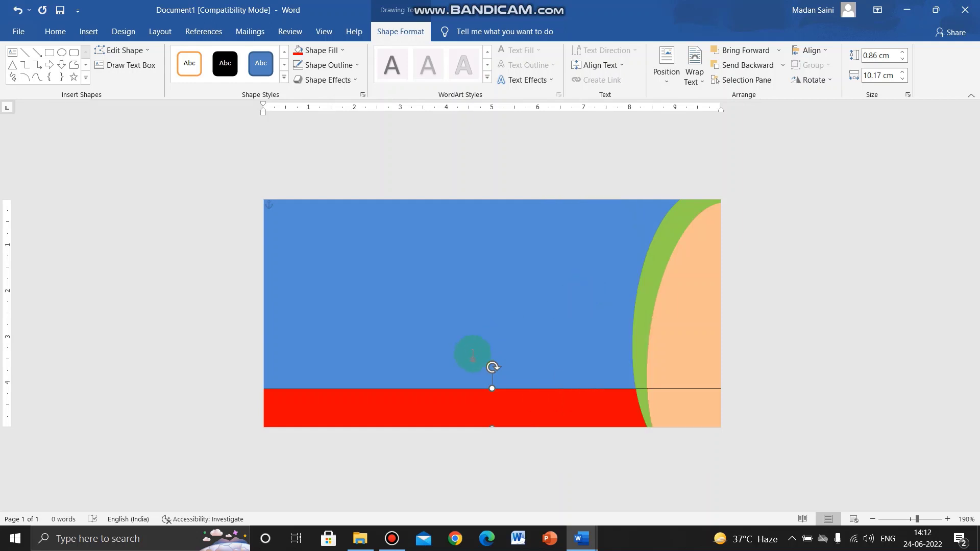
# Reshape the line lying along the green curve, then reselect the red strip
pyautogui.click(656, 318)
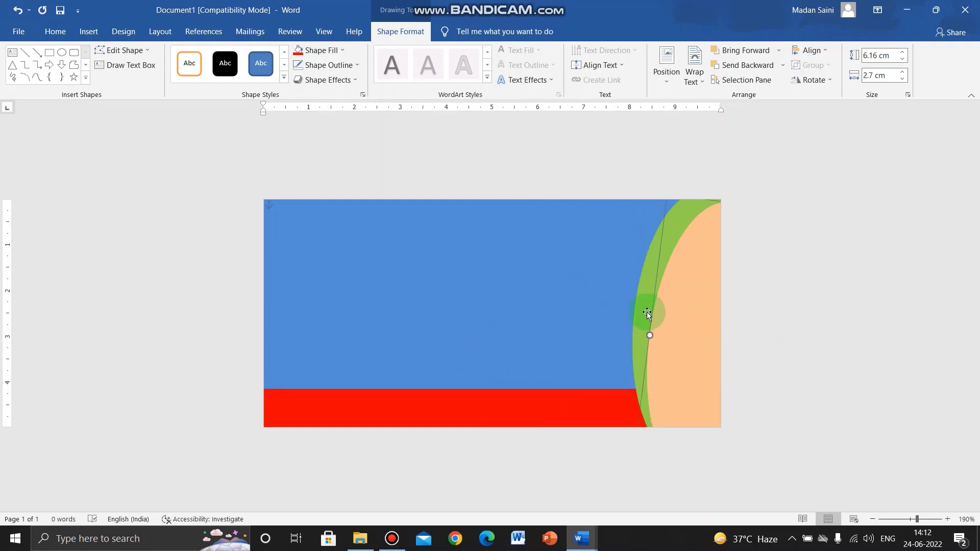
pyautogui.moveTo(647, 312); pyautogui.dragTo(630, 343)
pyautogui.click(522, 411)
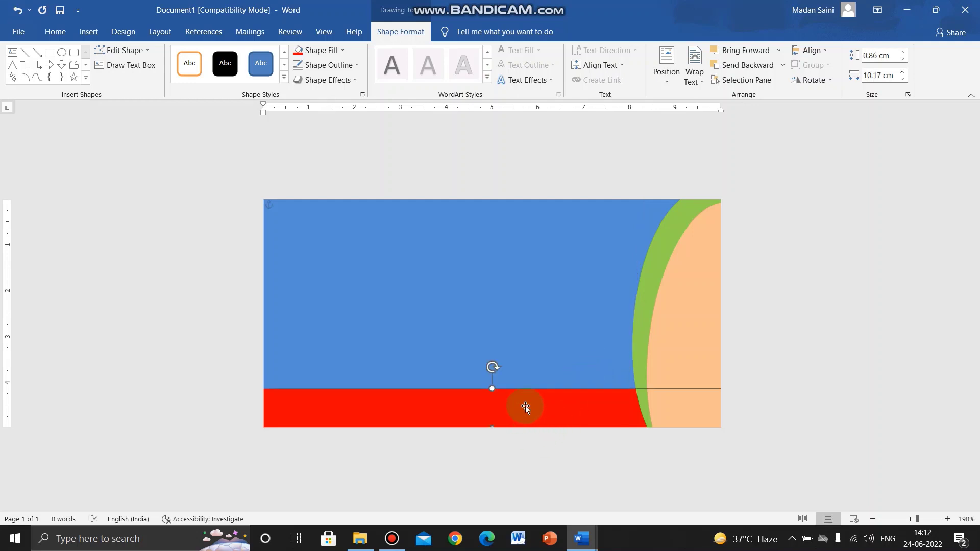
pyautogui.hotkey('alt', 'Tab')
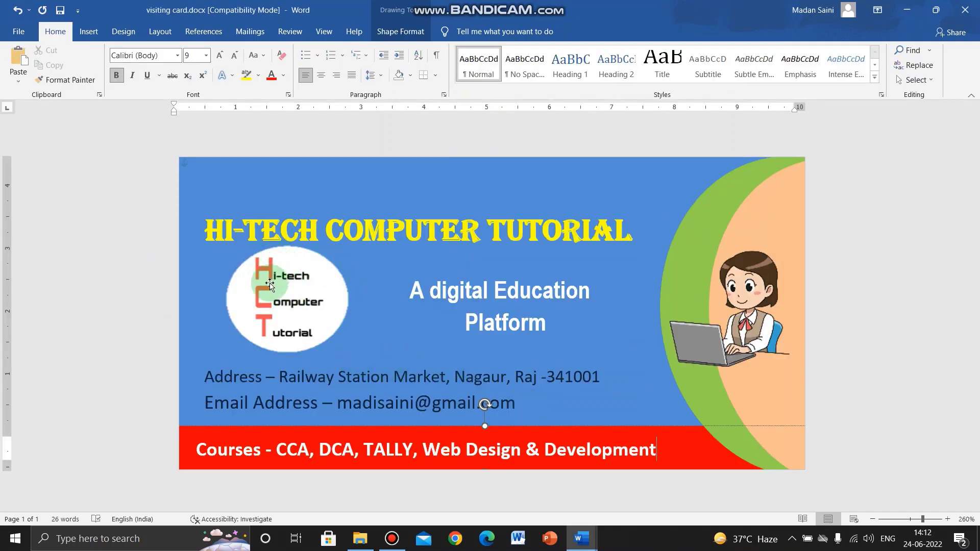
pyautogui.click(289, 301)
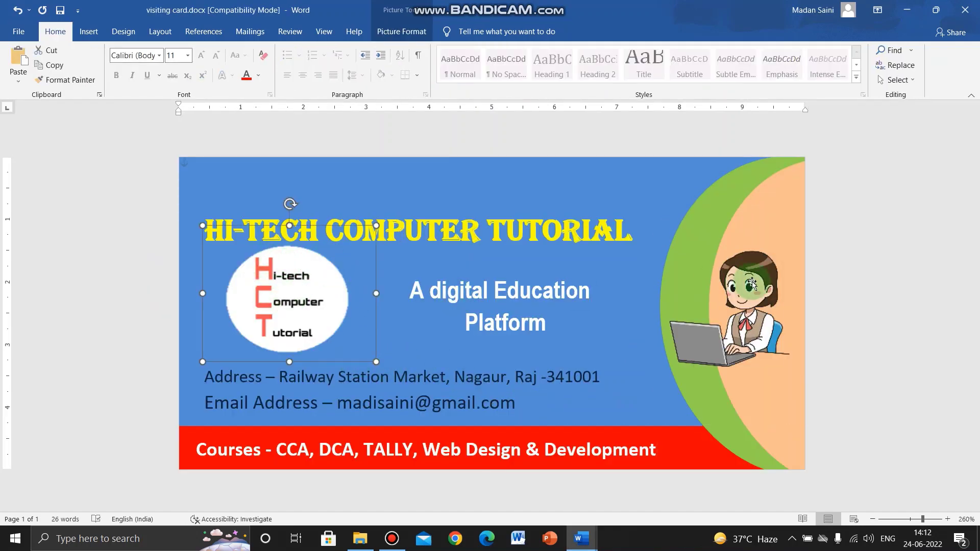
pyautogui.click(751, 283)
pyautogui.click(491, 253)
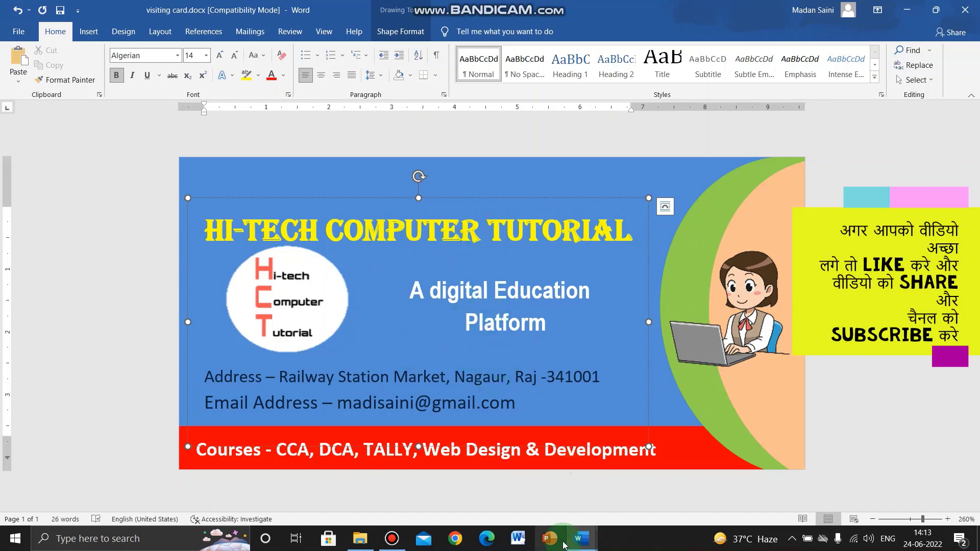
pyautogui.moveTo(580, 538)
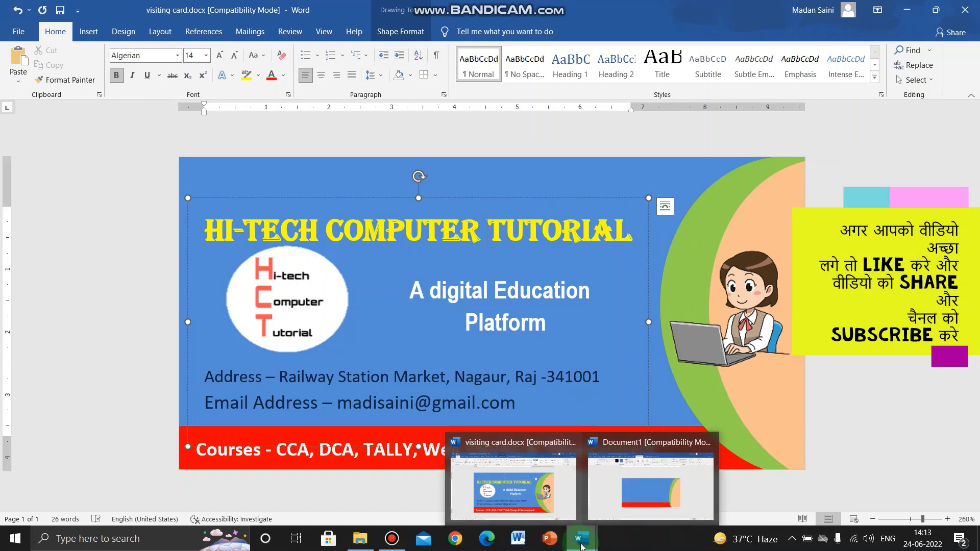
pyautogui.click(627, 496)
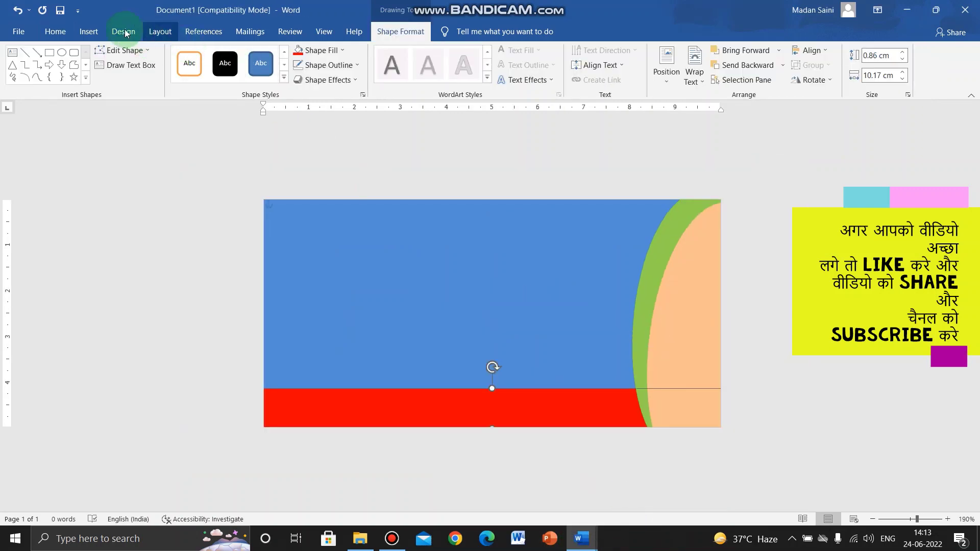
# Draw a large text box across the blue area and set its fill to No Fill
pyautogui.click(76, 32)
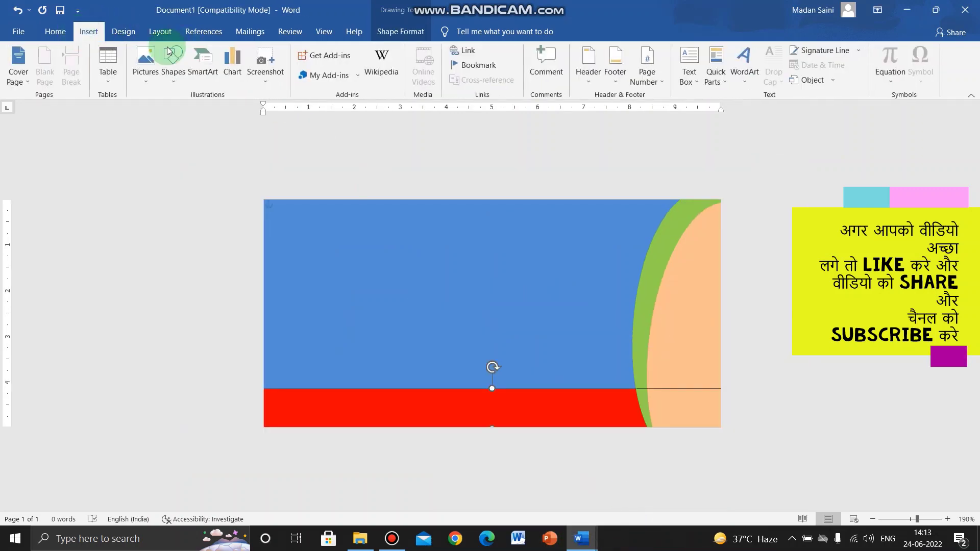
pyautogui.click(688, 65)
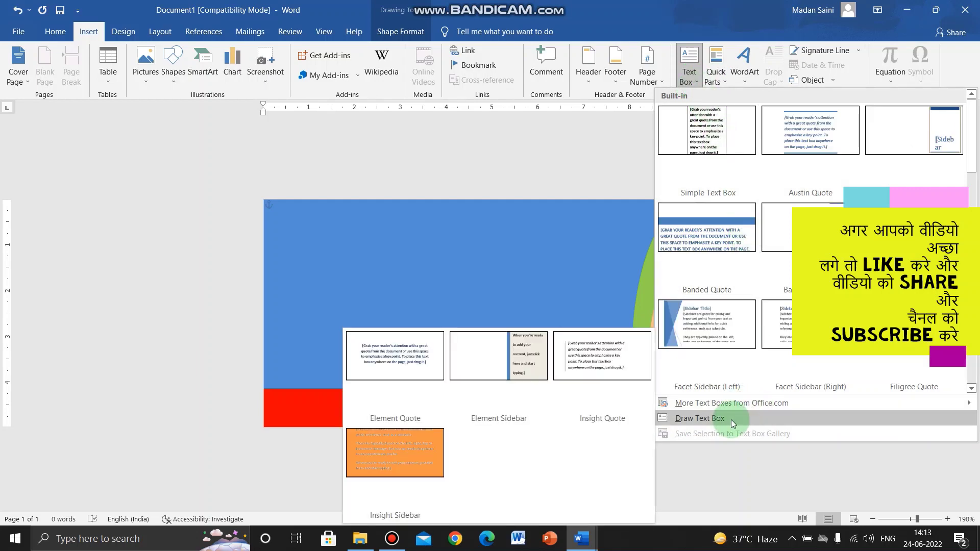
pyautogui.click(714, 419)
pyautogui.moveTo(280, 217)
pyautogui.mouseDown()
pyautogui.moveTo(591, 378)
pyautogui.moveTo(627, 382)
pyautogui.mouseUp()
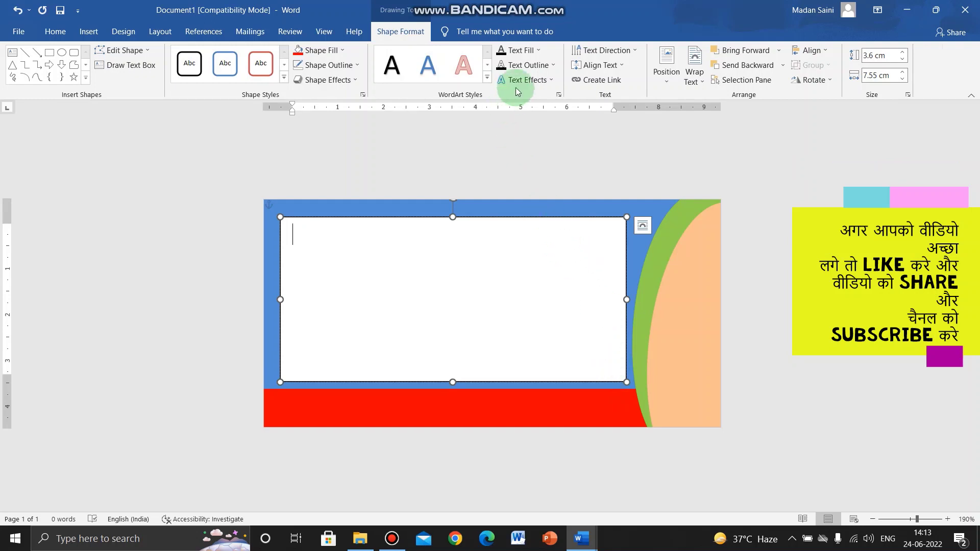
pyautogui.click(330, 51)
pyautogui.click(304, 162)
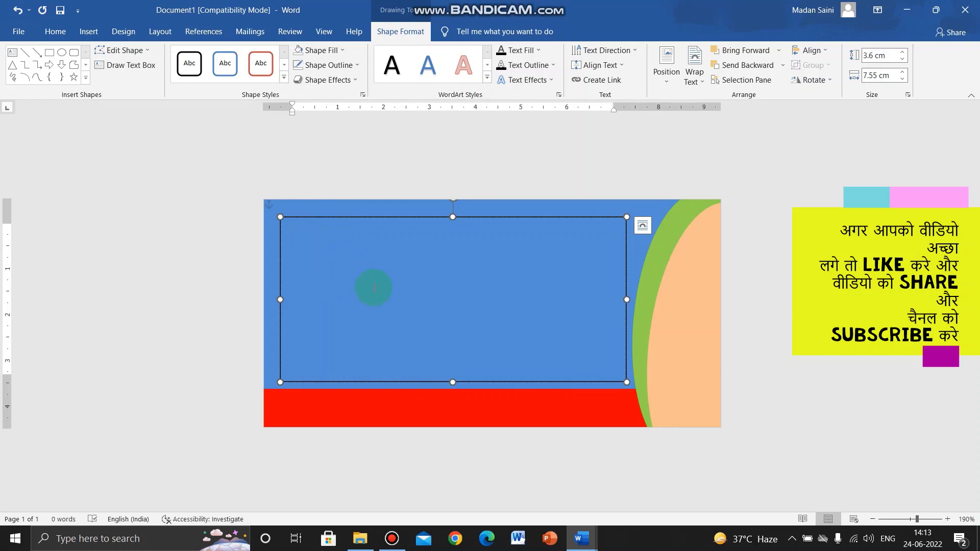
# Type the title 'HI-TECH COMPUTER TUTORIAL' and the tagline 'A Digital Education Platform' in the text box
pyautogui.write('H')
pyautogui.write('TECH COMPUTE')
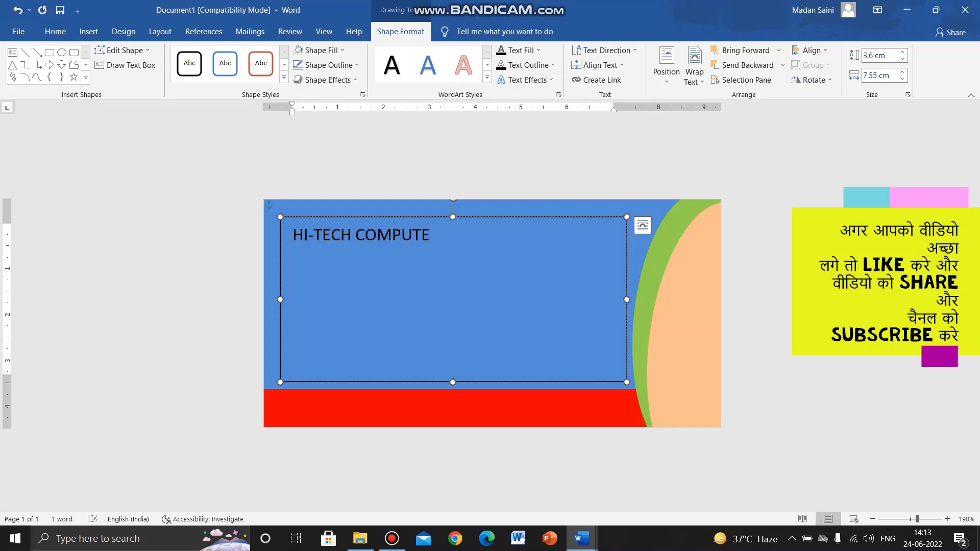
pyautogui.write('R TUTORIAL')
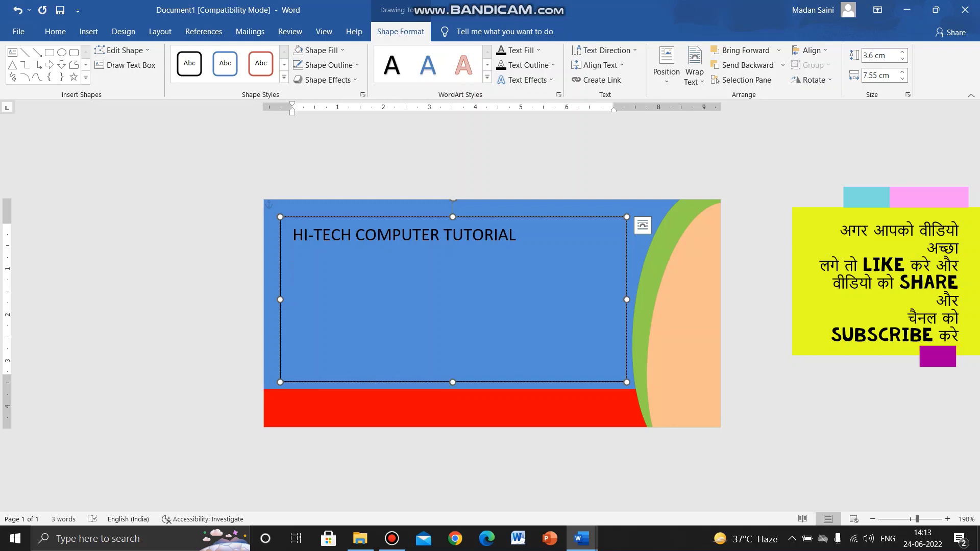
pyautogui.write('A')
pyautogui.write('DI')
pyautogui.write('GIT')
pyautogui.press('BackSpace')
pyautogui.press('BackSpace')
pyautogui.press('BackSpace')
pyautogui.press('BackSpace')
pyautogui.write('IG')
pyautogui.press('BackSpace')
pyautogui.press('BackSpace')
pyautogui.write('gi')
pyautogui.write('tal E')
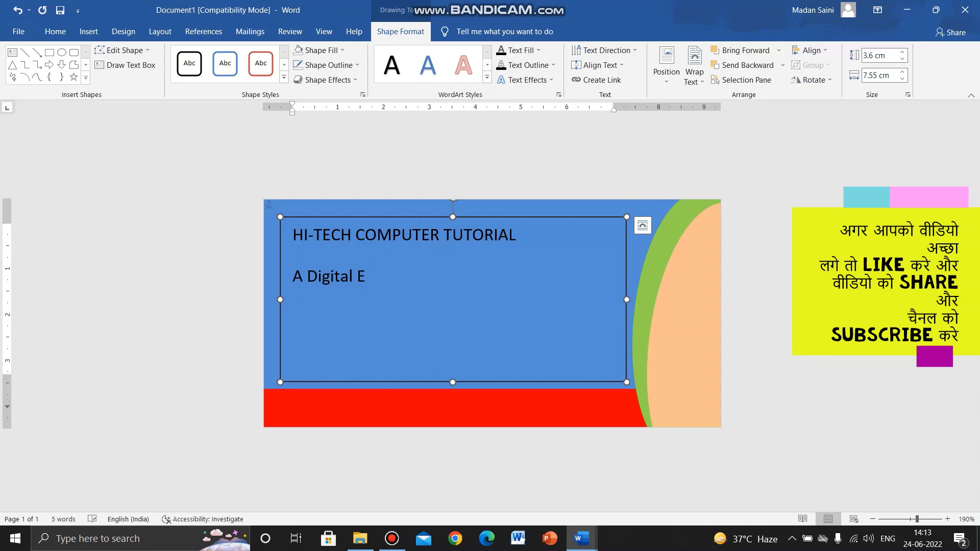
pyautogui.write('c')
pyautogui.write('ucati')
pyautogui.write('on')
pyautogui.press('Return')
pyautogui.press('Return')
pyautogui.write('Pl')
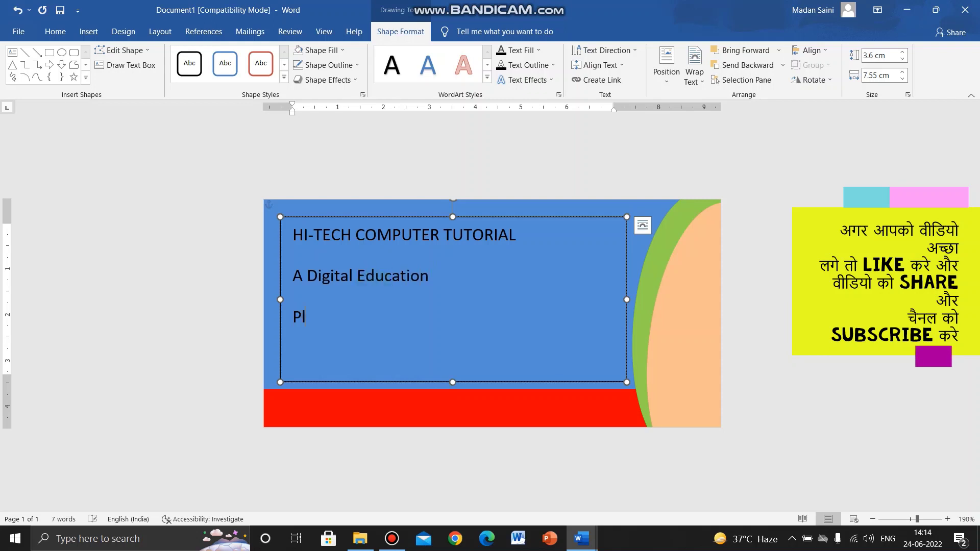
# Add an 'Address –' line with the business's street address below the tagline
pyautogui.write('aorm')
pyautogui.write('D')
pyautogui.press('BackSpace')
pyautogui.press('BackSpace')
pyautogui.write('Add')
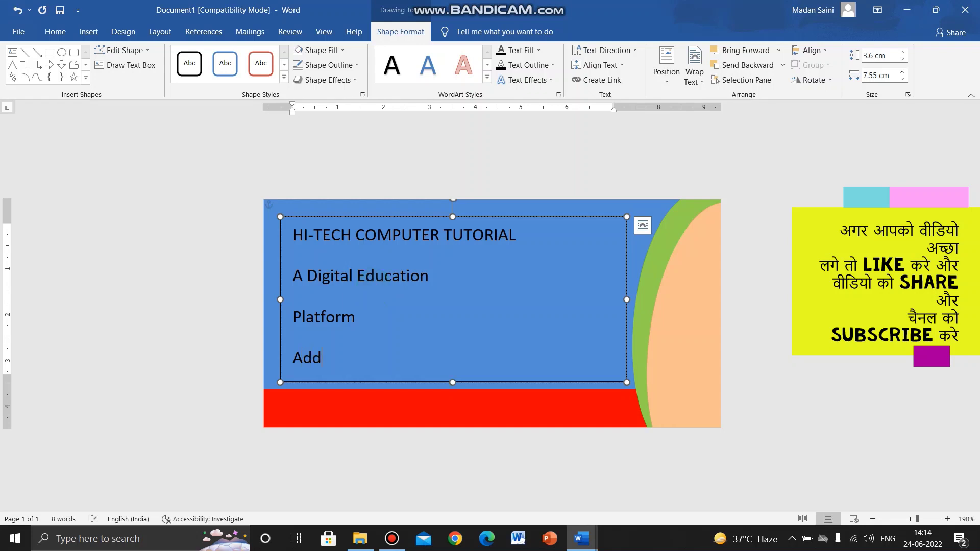
pyautogui.write('ress – R')
pyautogui.write('ailway')
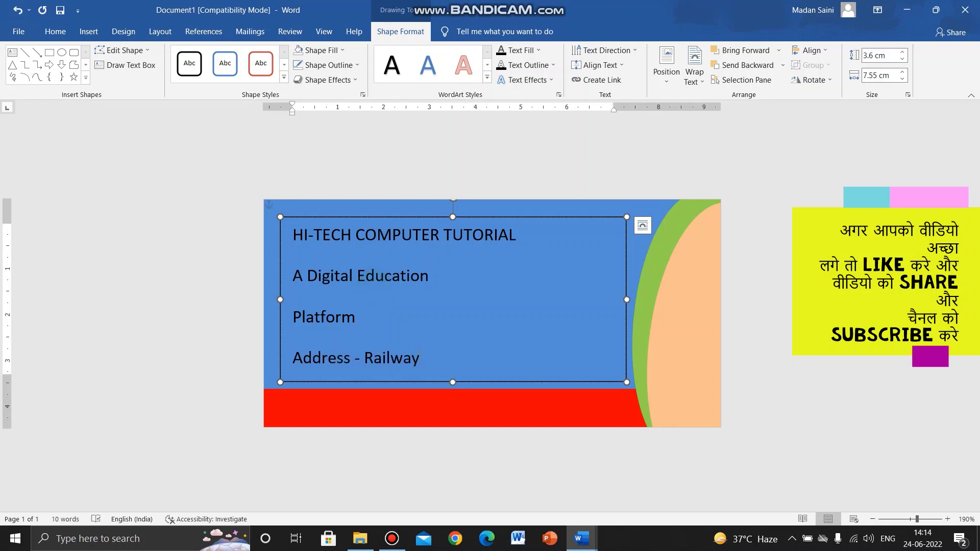
pyautogui.write(' Startio')
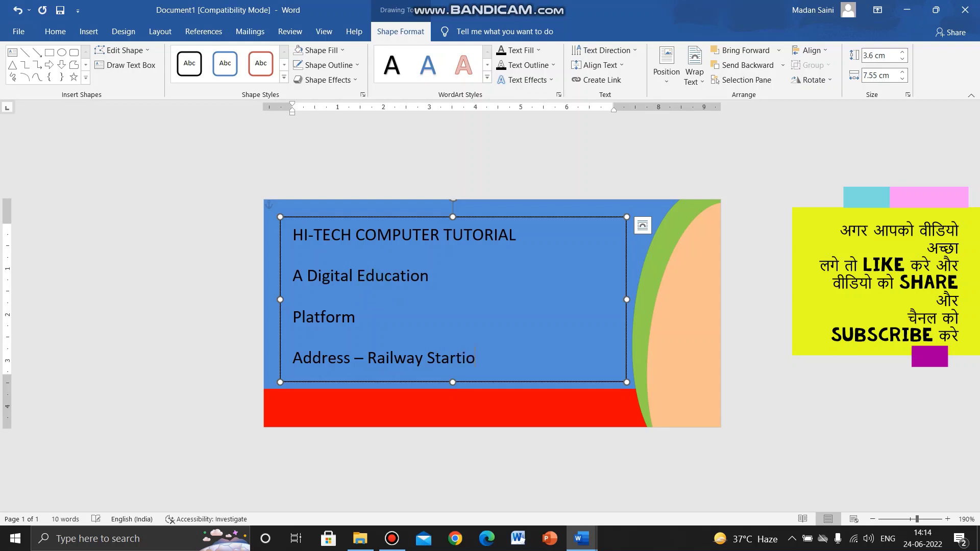
pyautogui.press('BackSpace')
pyautogui.press('BackSpace')
pyautogui.press('BackSpace')
pyautogui.press('BackSpace')
pyautogui.write('tion Ma')
pyautogui.write('rket, N')
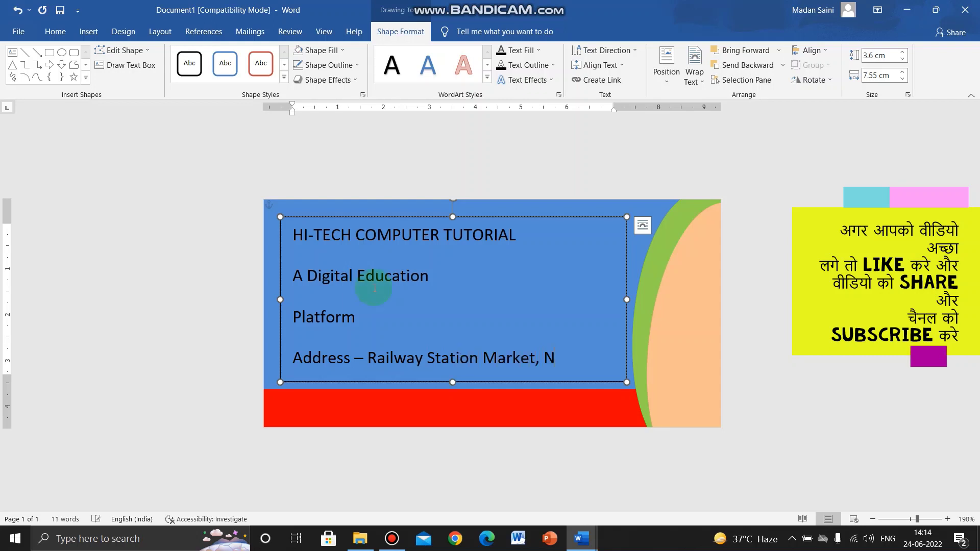
pyautogui.write('agaur')
# Format the HI-TECH COMPUTER TUTORIAL title in Algerian, 14 pt, coloured yellow
pyautogui.click(301, 236)
pyautogui.moveTo(293, 240); pyautogui.dragTo(542, 263)
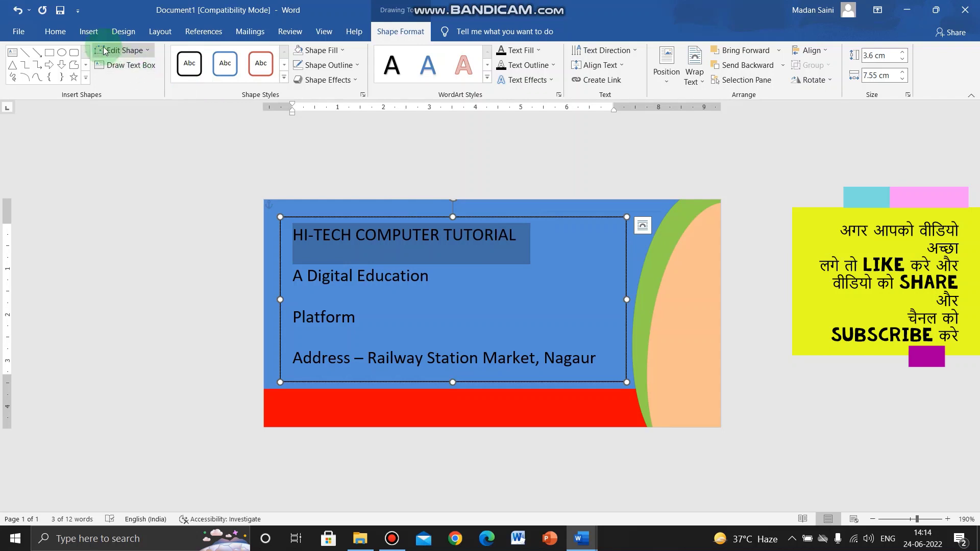
pyautogui.click(66, 35)
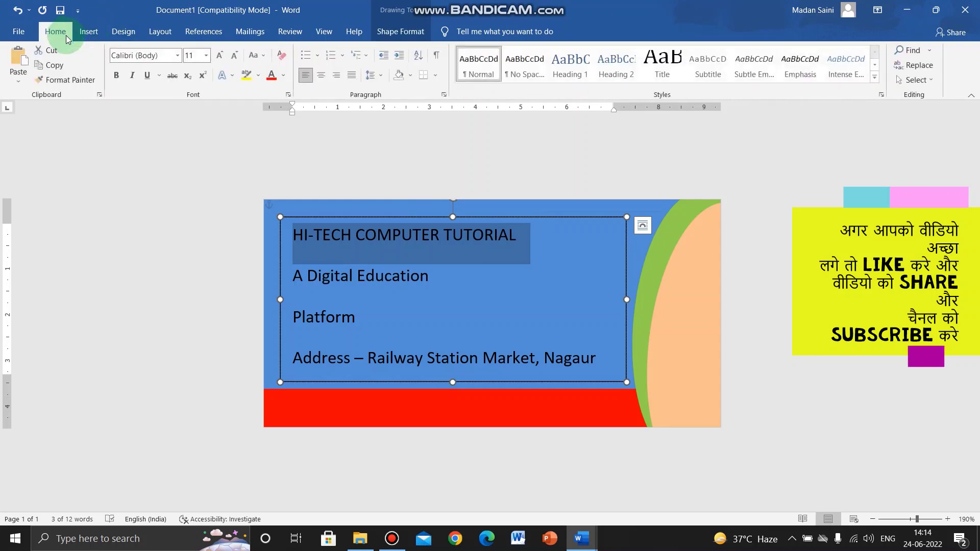
pyautogui.click(177, 55)
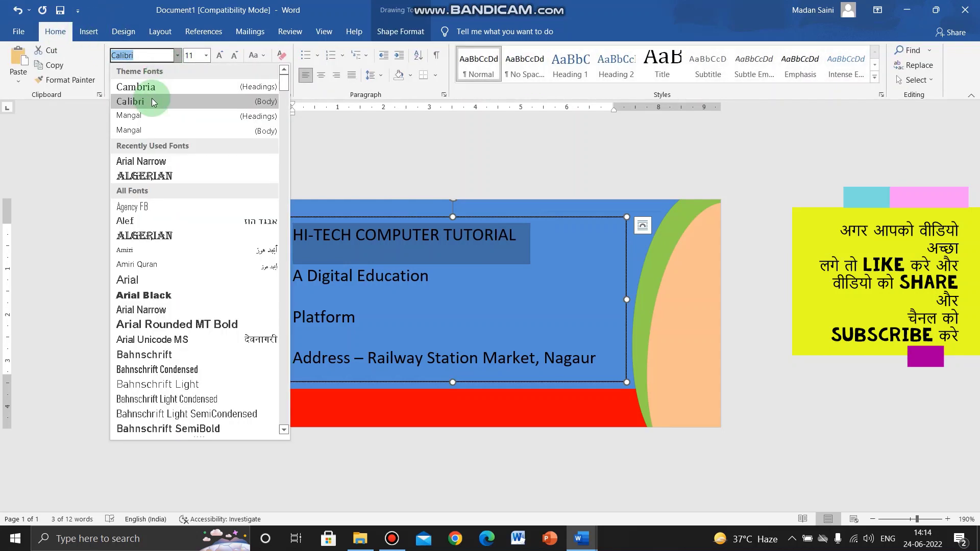
pyautogui.click(148, 175)
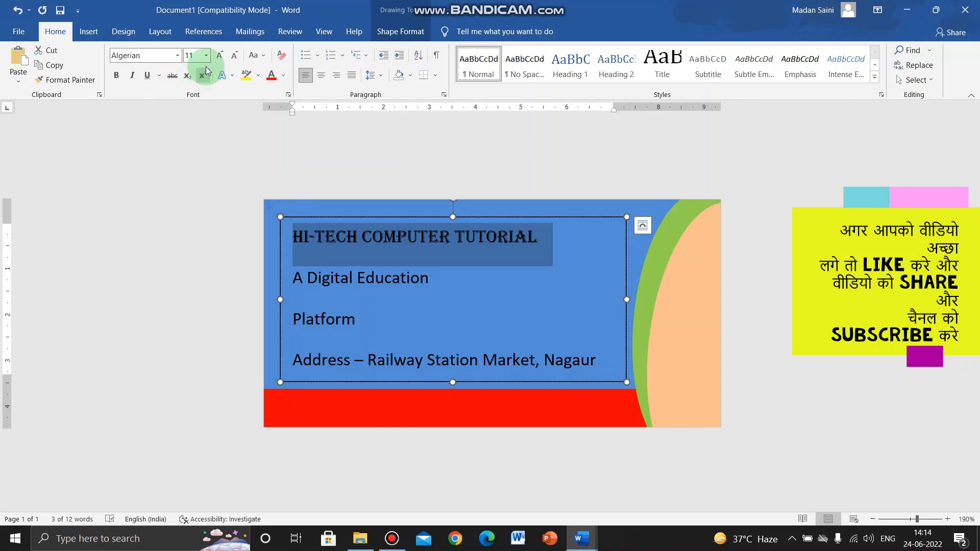
pyautogui.click(219, 55)
pyautogui.click(219, 55)
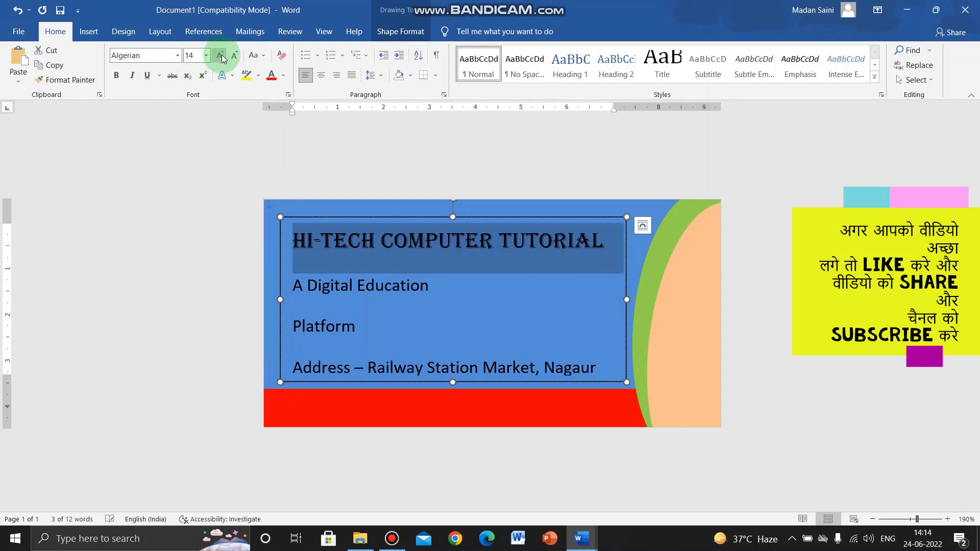
pyautogui.click(271, 75)
pyautogui.click(285, 76)
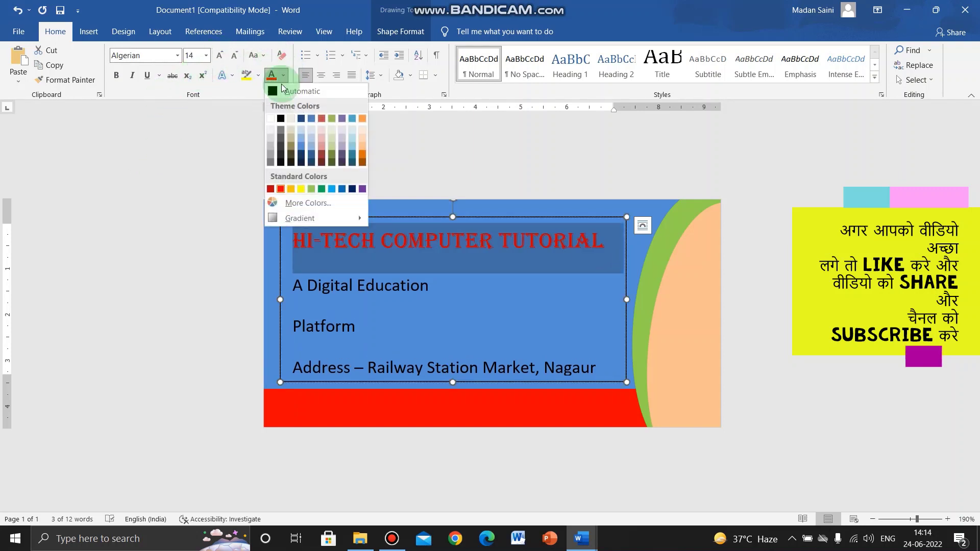
pyautogui.click(301, 189)
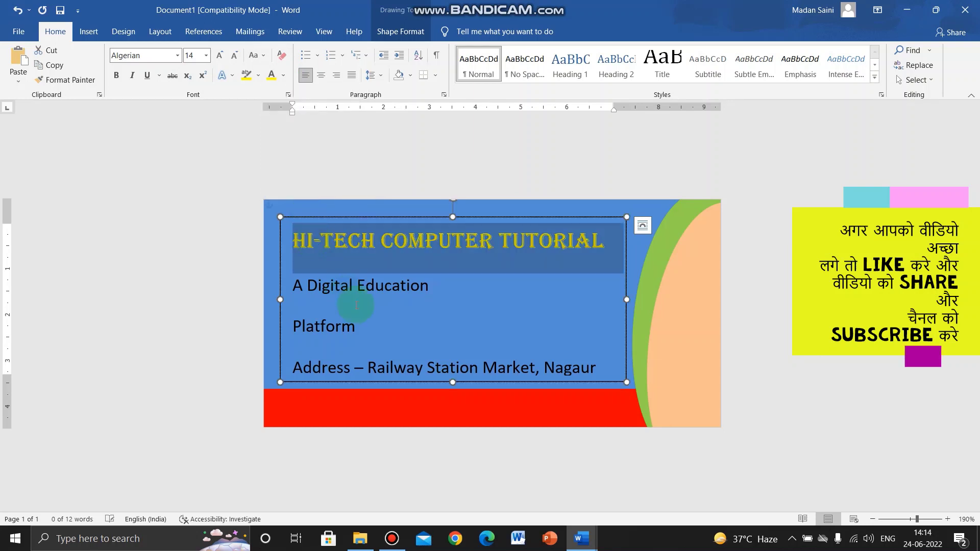
pyautogui.click(304, 289)
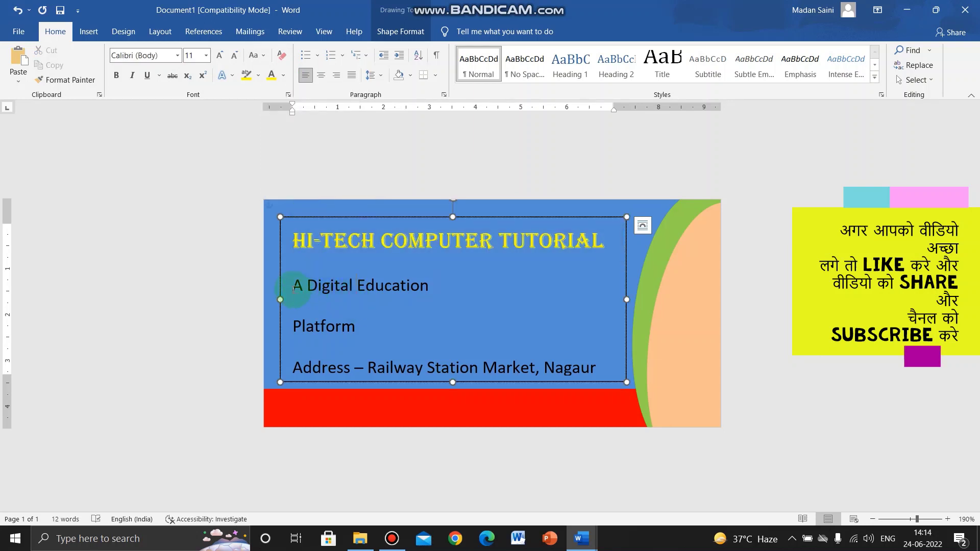
# Remove the space after the tagline paragraphs, break after Platform, and centre the tagline
pyautogui.moveTo(294, 289); pyautogui.dragTo(344, 336)
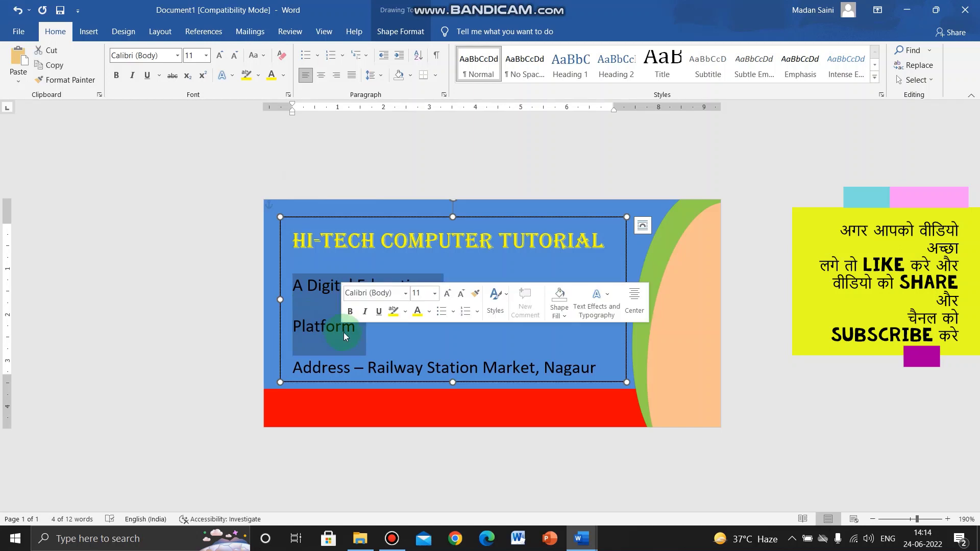
pyautogui.click(384, 77)
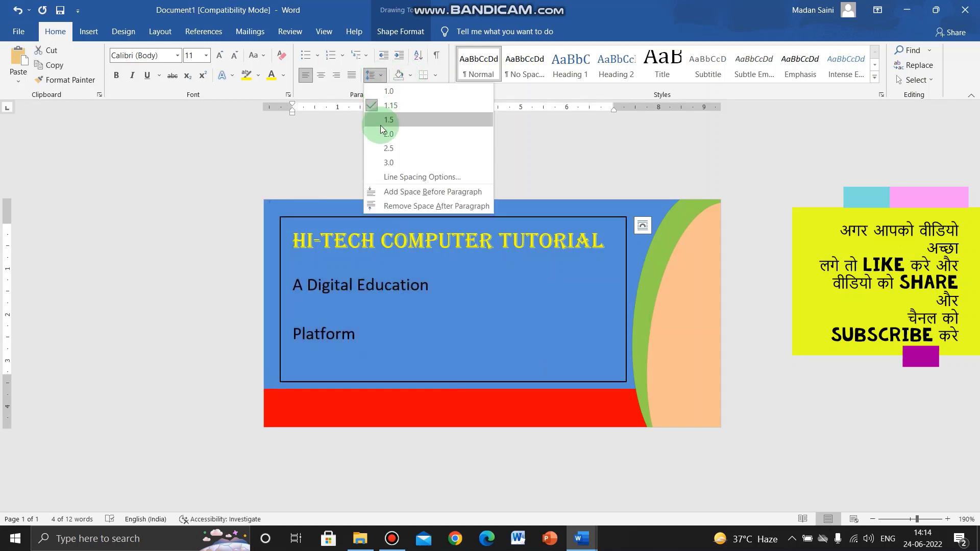
pyautogui.click(397, 206)
pyautogui.click(368, 319)
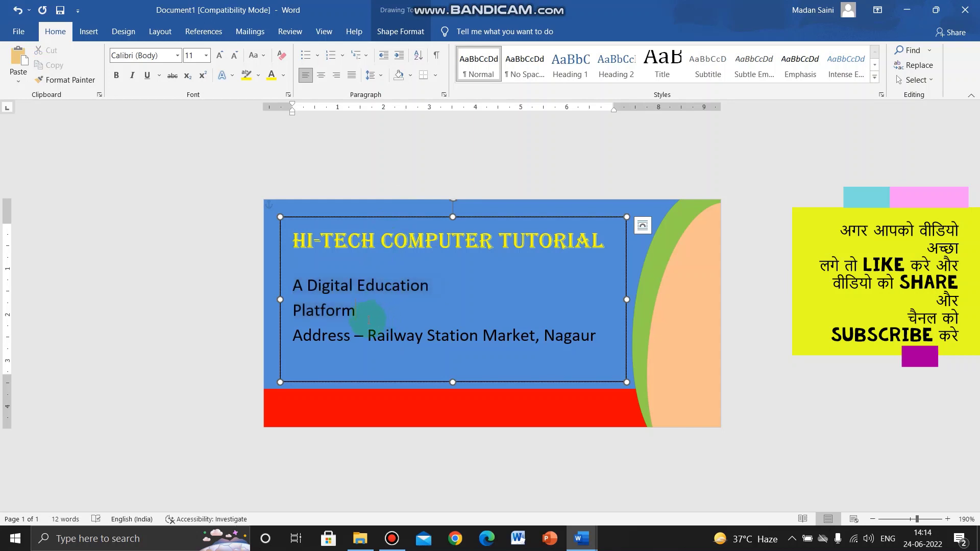
pyautogui.press('Return')
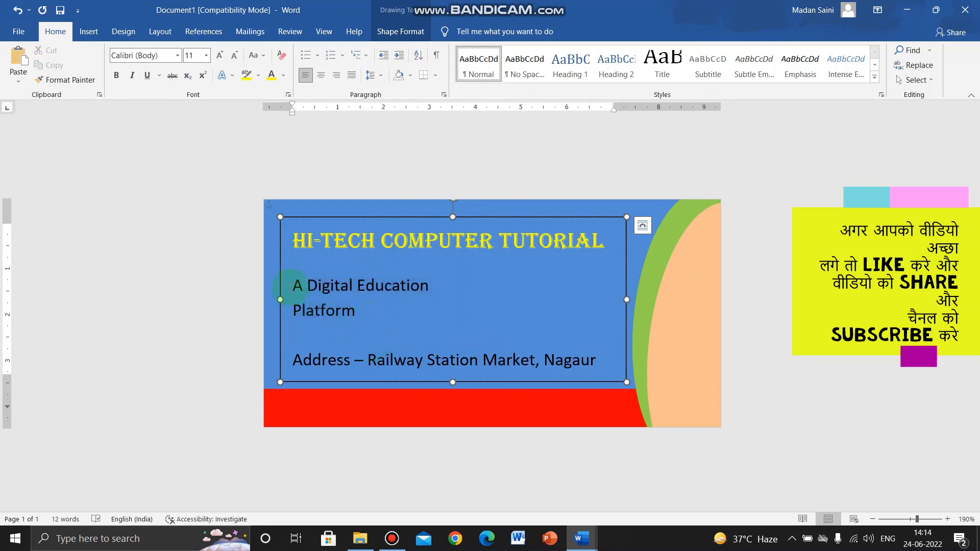
pyautogui.moveTo(291, 287); pyautogui.dragTo(366, 312)
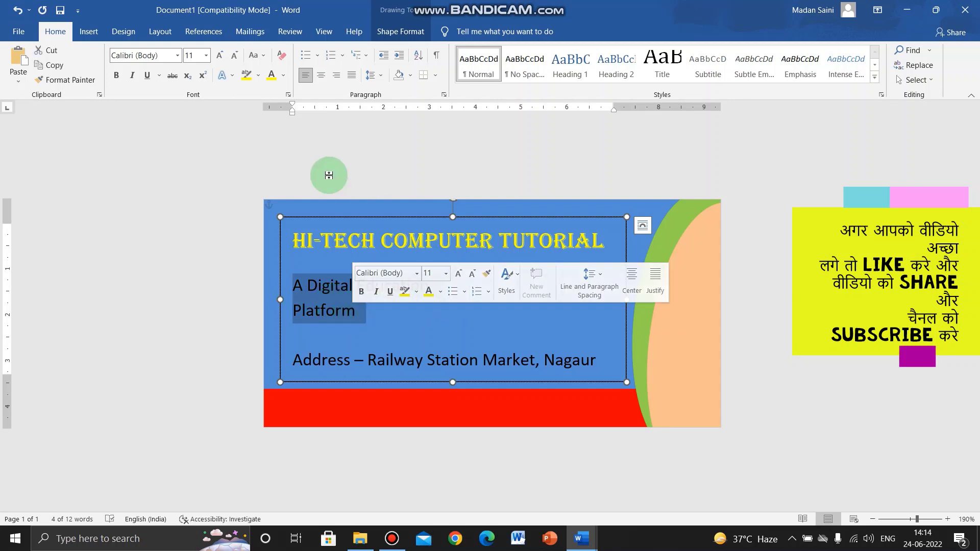
pyautogui.click(320, 76)
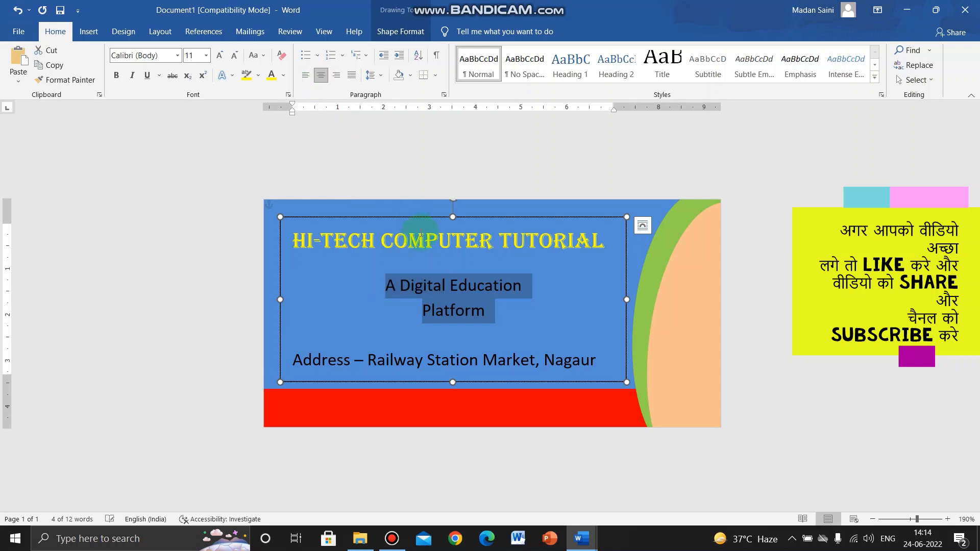
pyautogui.click(442, 297)
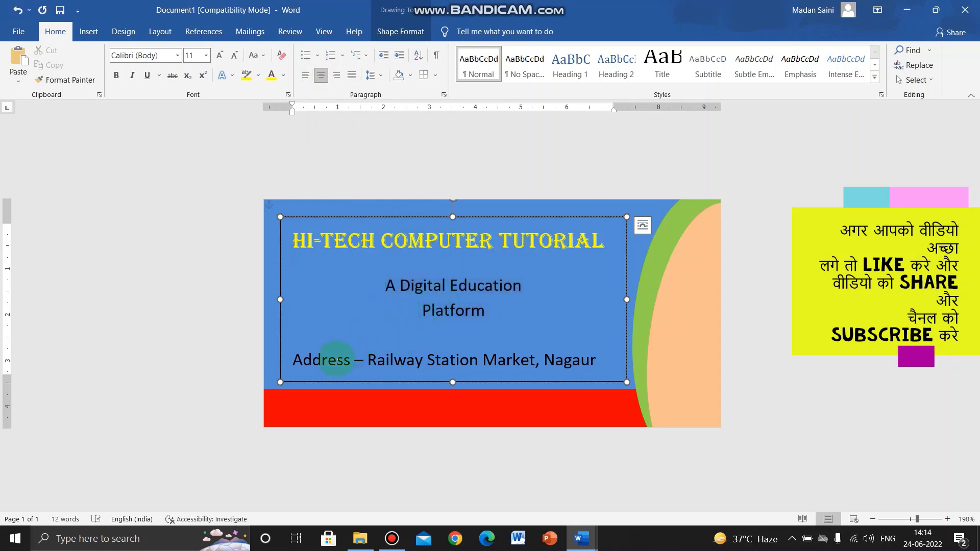
# Shrink the Address line to 9 pt
pyautogui.click(335, 359)
pyautogui.moveTo(294, 361); pyautogui.dragTo(605, 363)
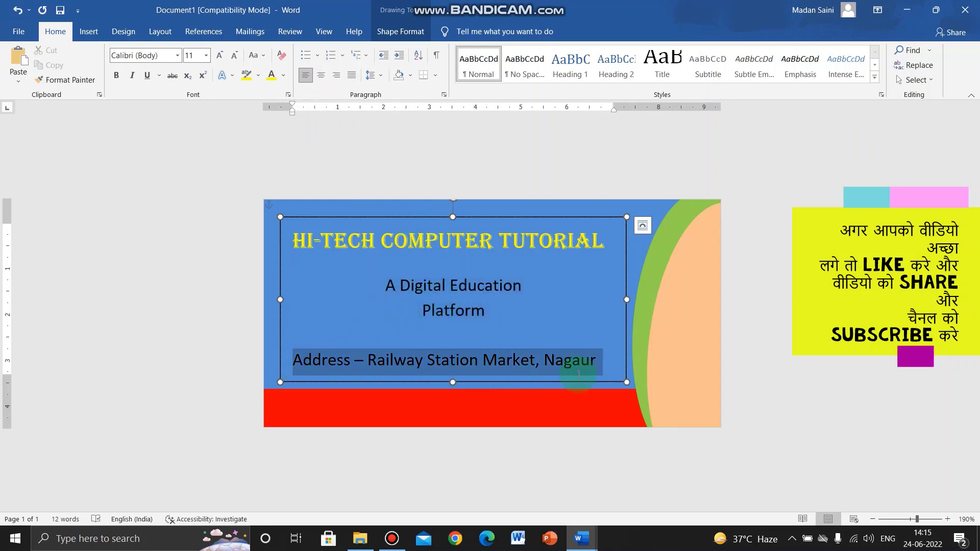
pyautogui.click(235, 56)
pyautogui.click(235, 55)
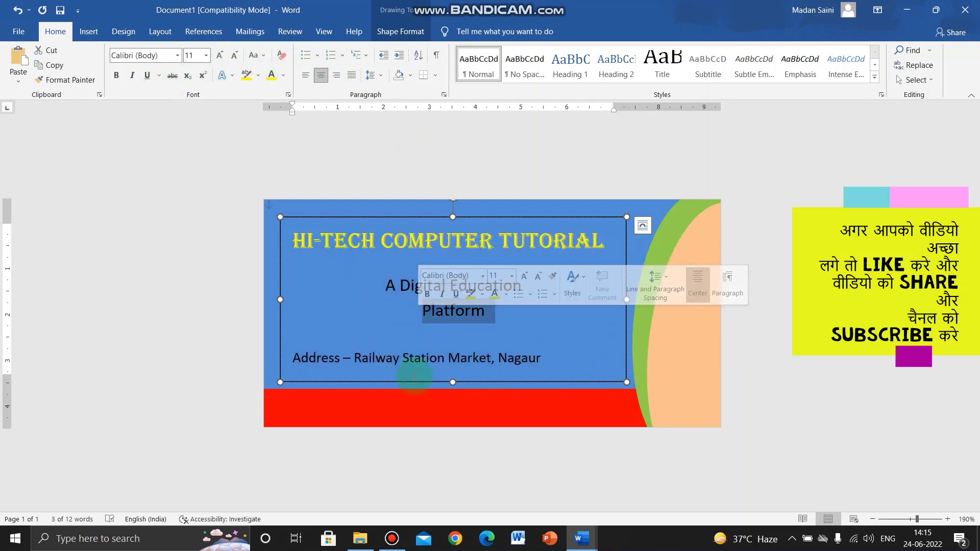
pyautogui.click(409, 408)
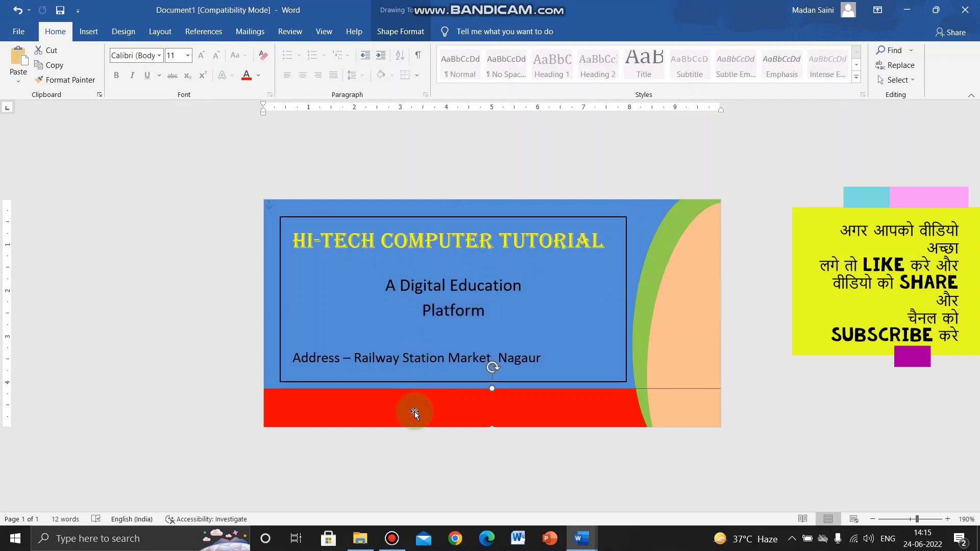
# Type 'Courses- CCA, DCA, TALLY, Web Design & Development' into the red strip
pyautogui.write('Course')
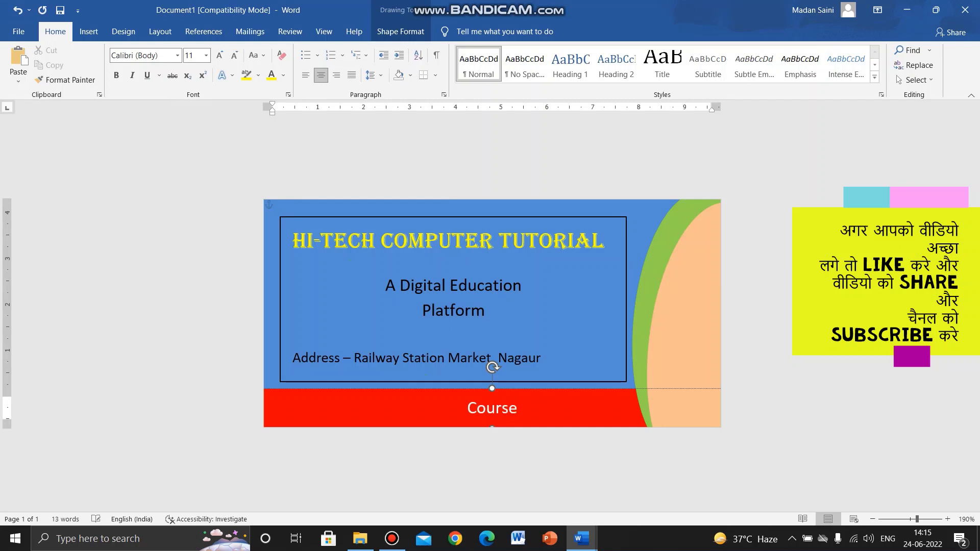
pyautogui.write('s-')
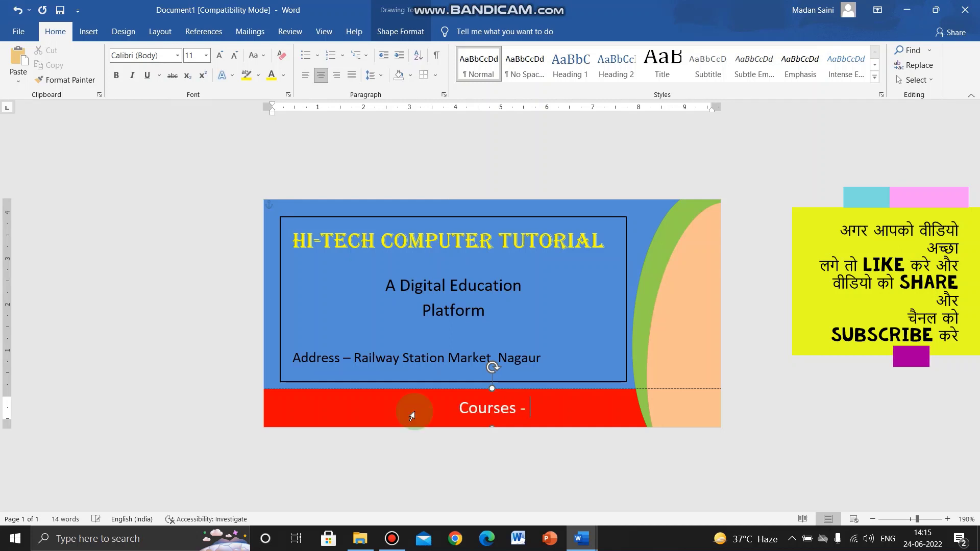
pyautogui.write(' CCA, DC')
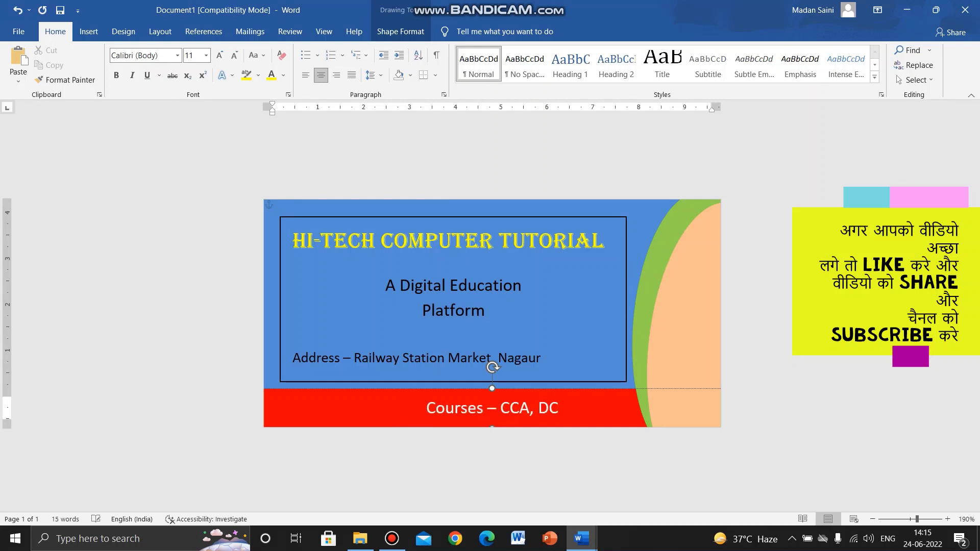
pyautogui.write('A, TALLY')
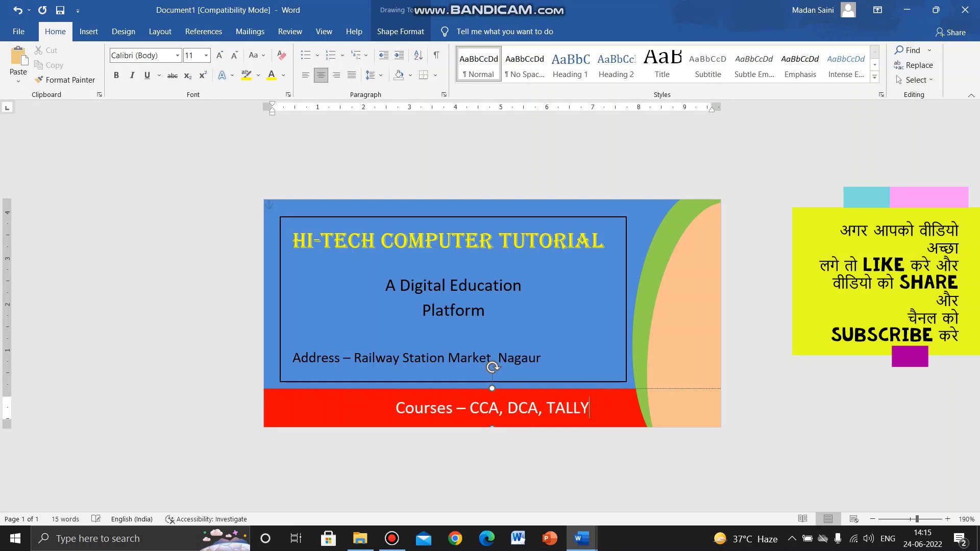
pyautogui.write(', W')
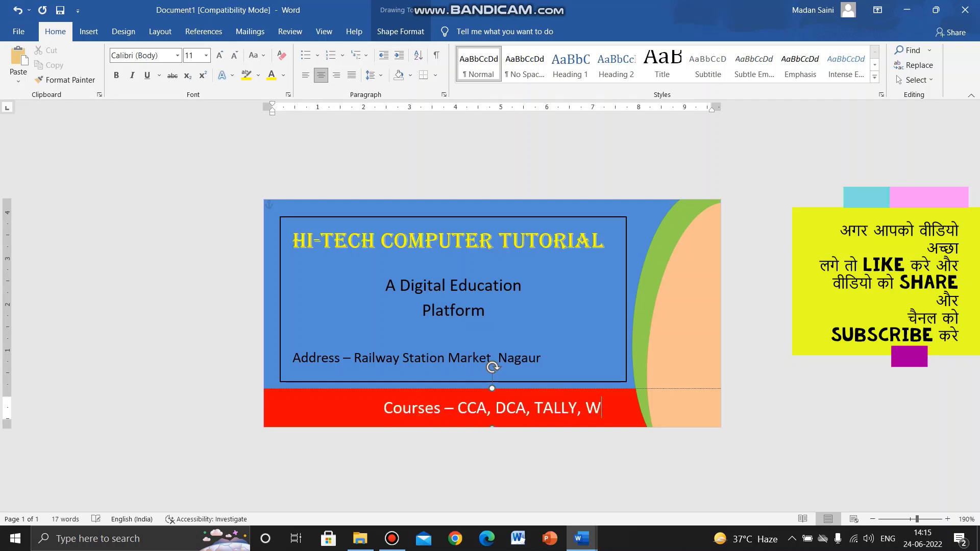
pyautogui.write('eb Des')
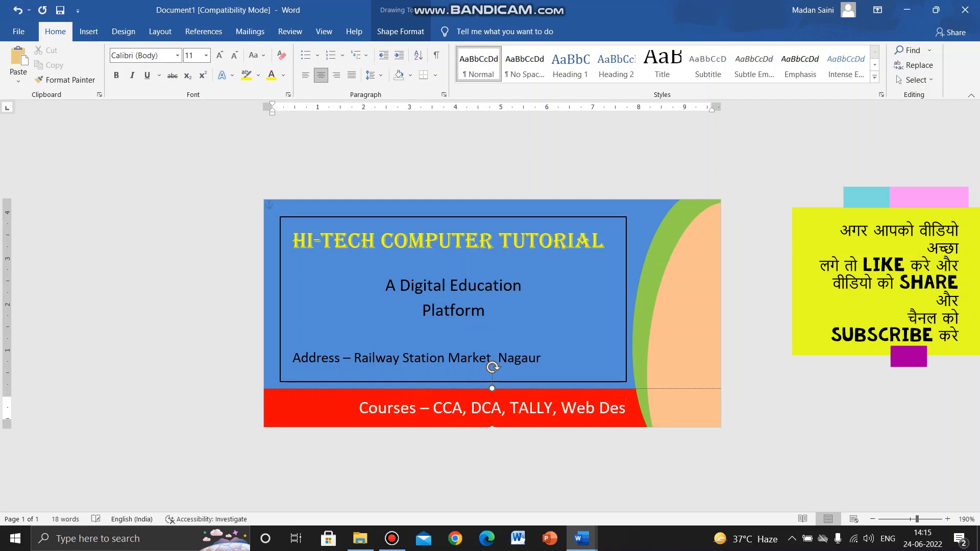
pyautogui.write('ign')
pyautogui.click(414, 411)
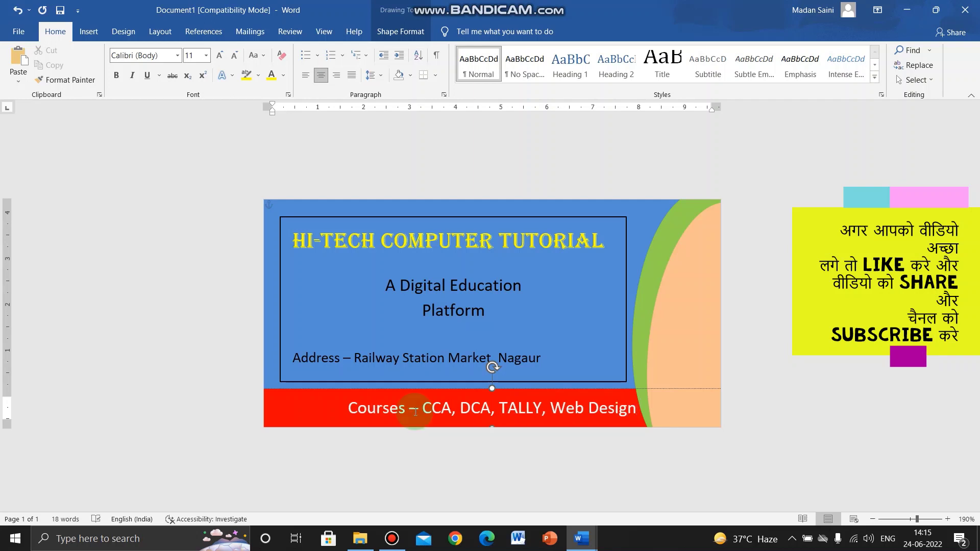
pyautogui.write(' & D')
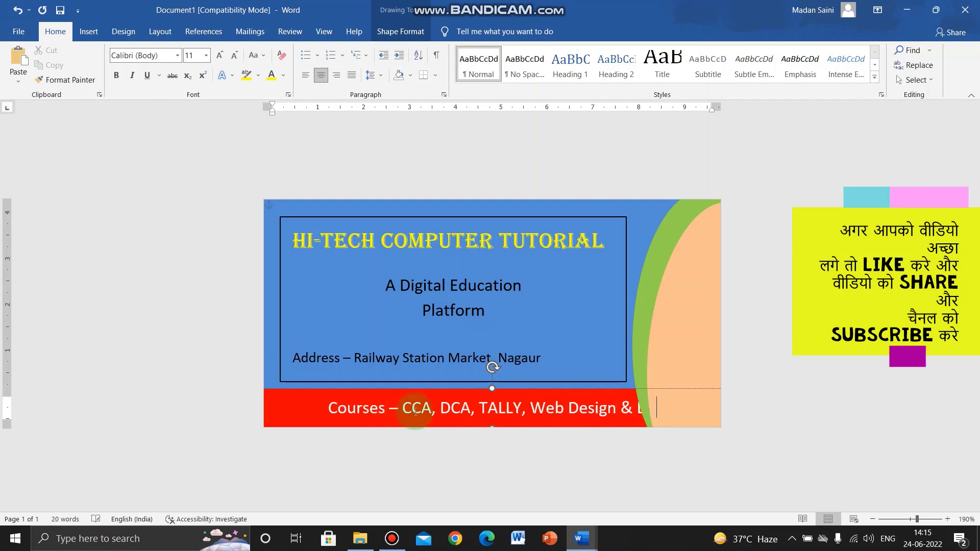
pyautogui.write('eve')
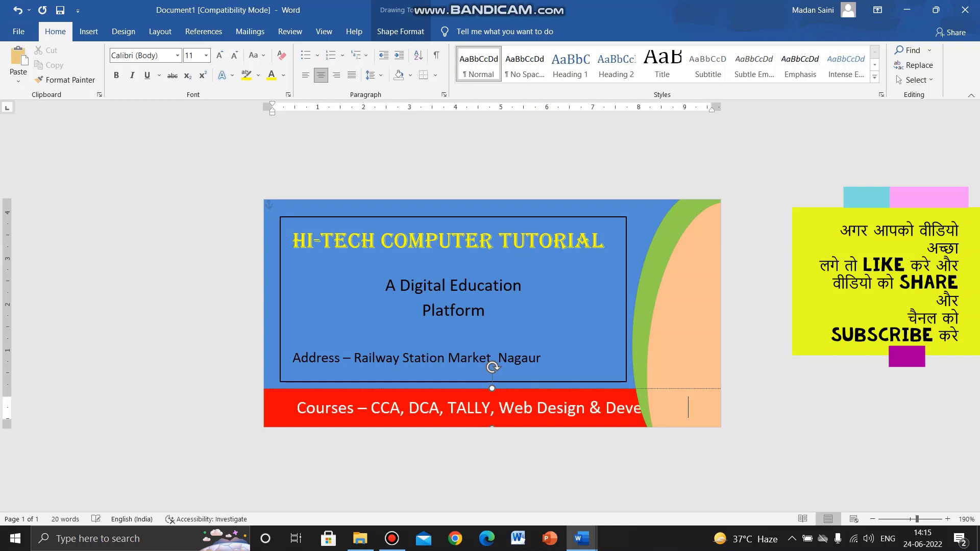
pyautogui.write('lopment')
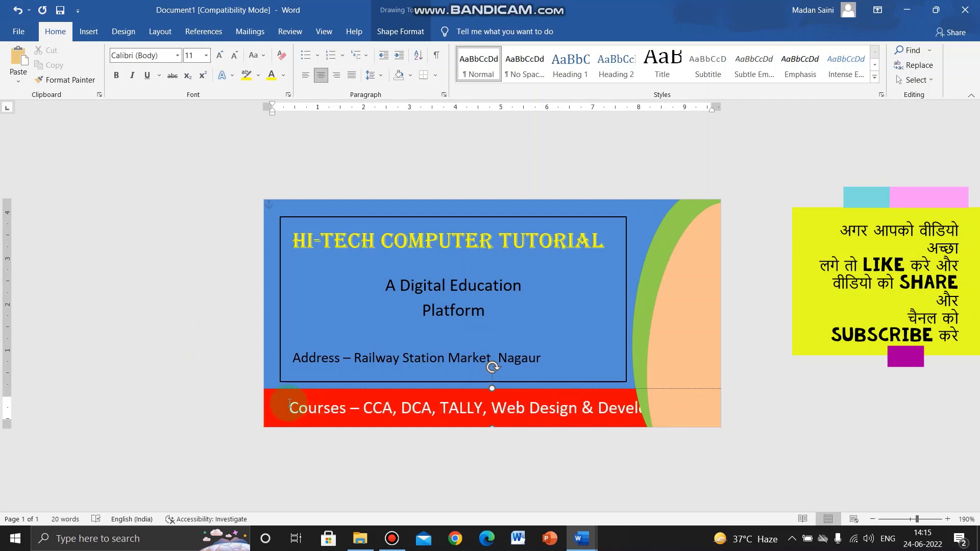
# Set the Courses line to 9 pt and align it left
pyautogui.moveTo(288, 405); pyautogui.dragTo(738, 412)
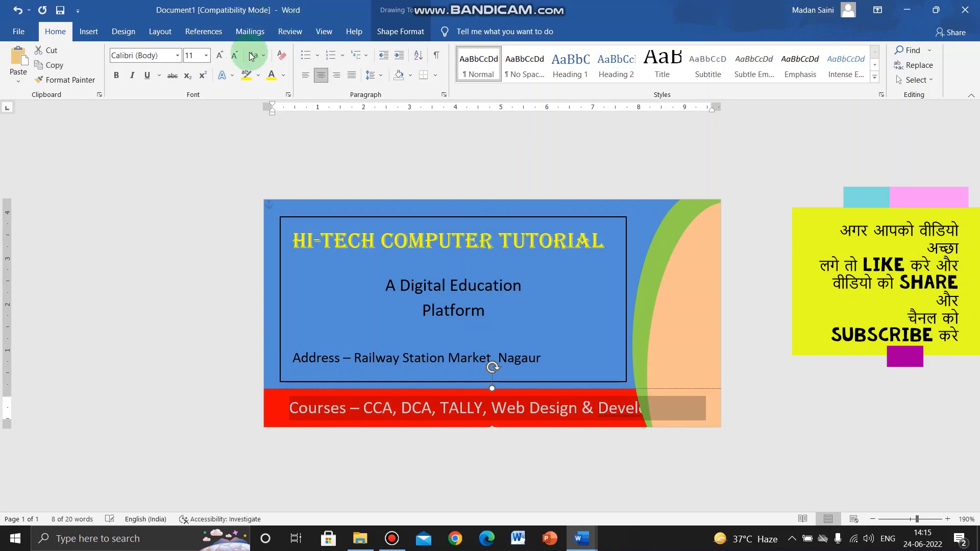
pyautogui.click(234, 55)
pyautogui.click(234, 55)
pyautogui.click(234, 55)
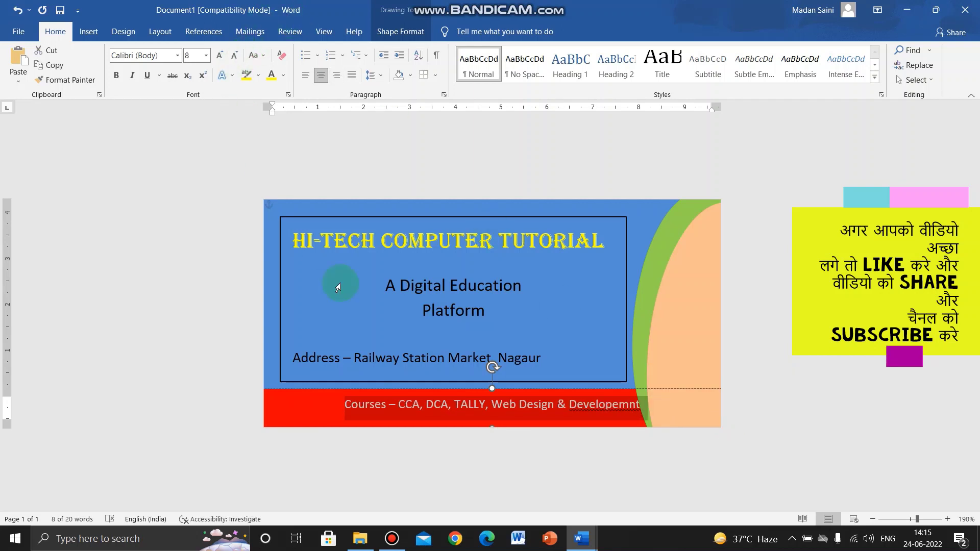
pyautogui.click(350, 405)
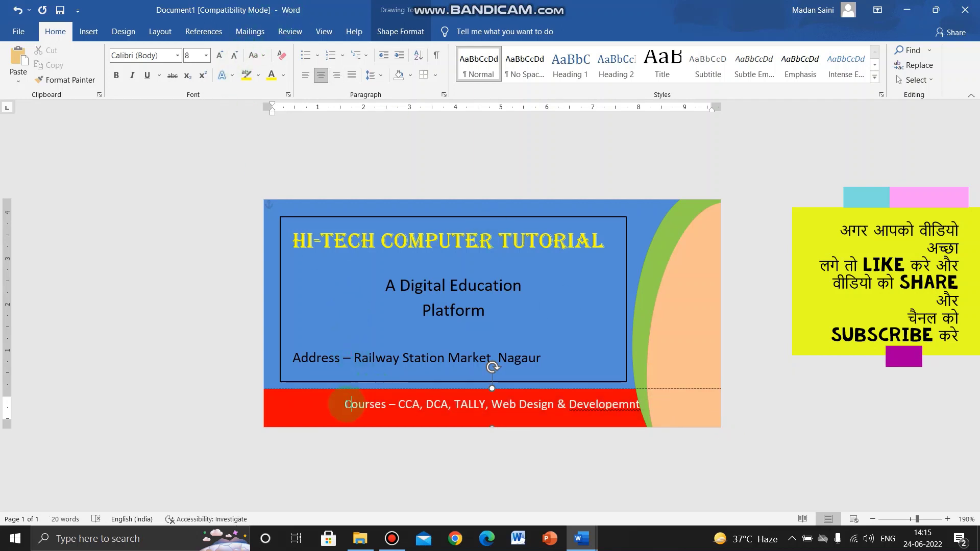
pyautogui.click(305, 75)
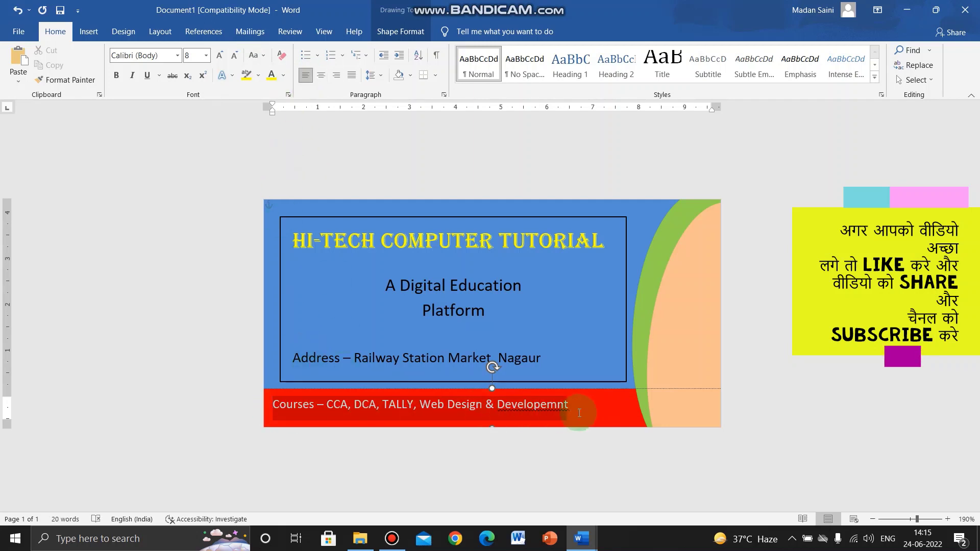
pyautogui.moveTo(276, 408); pyautogui.dragTo(575, 408)
pyautogui.click(220, 56)
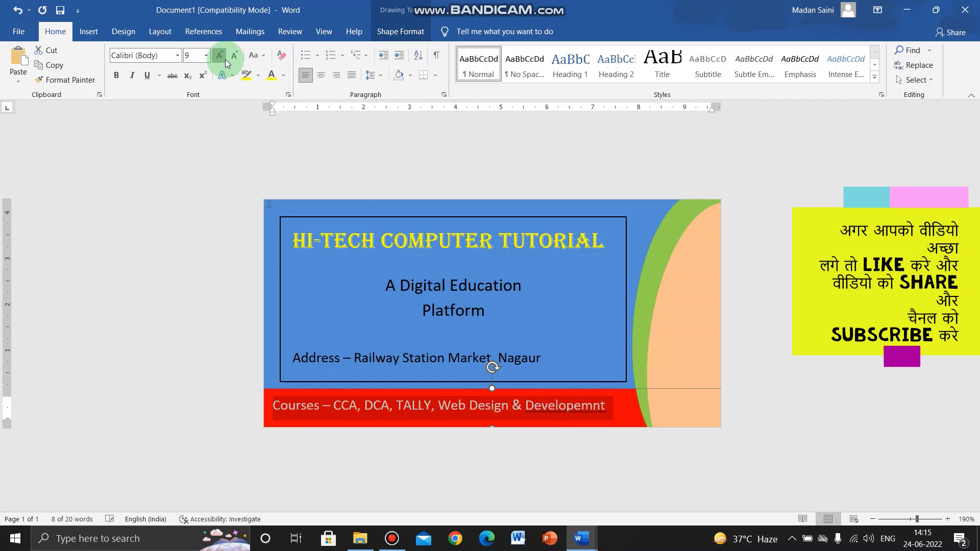
pyautogui.click(220, 56)
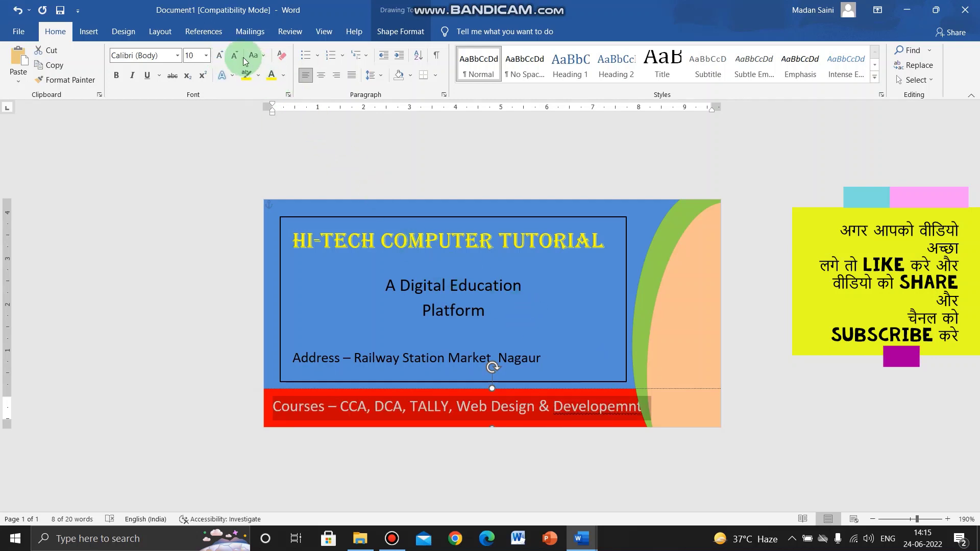
pyautogui.click(234, 55)
# Correct 'Developemnt' to 'Development' and make the Courses line bold
pyautogui.click(565, 406)
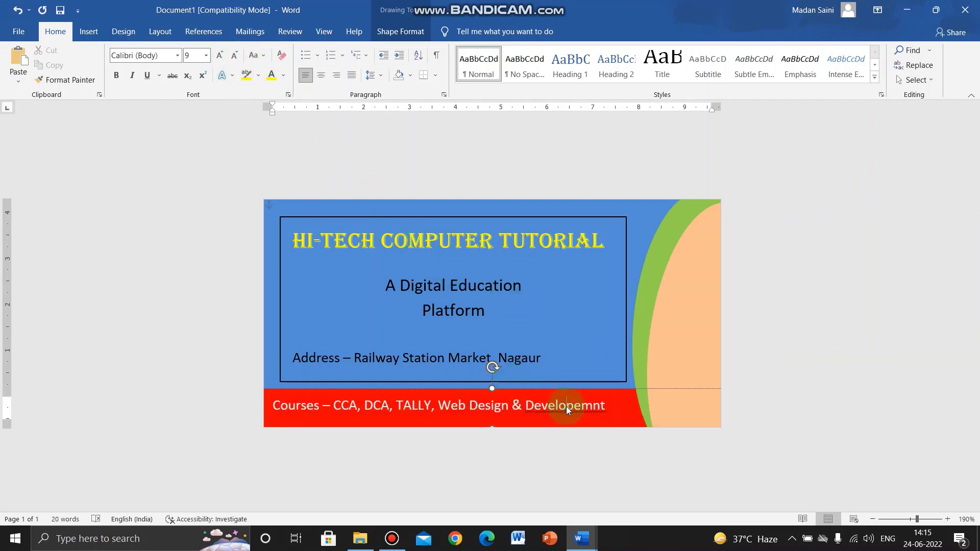
pyautogui.rightClick(565, 406)
pyautogui.click(518, 209)
pyautogui.moveTo(612, 408); pyautogui.dragTo(268, 379)
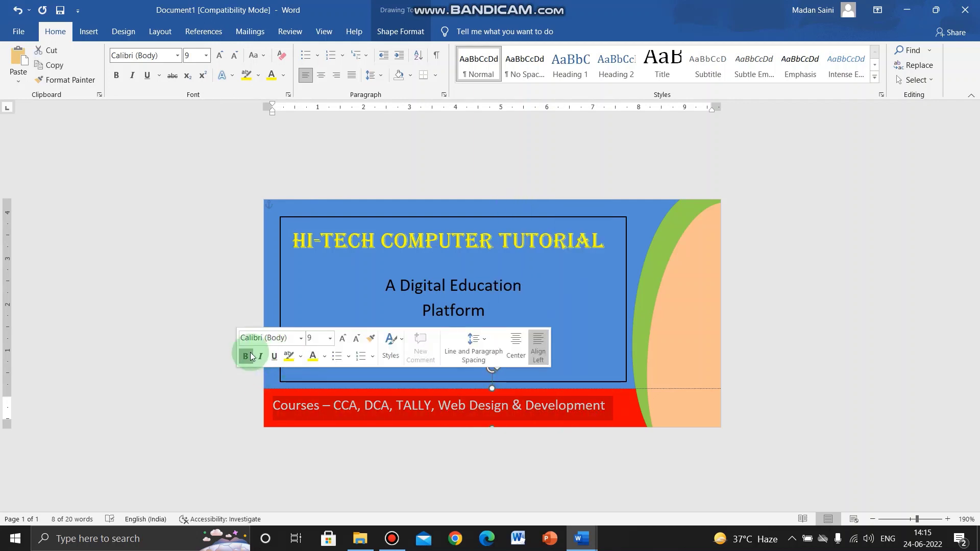
pyautogui.click(245, 356)
pyautogui.click(582, 280)
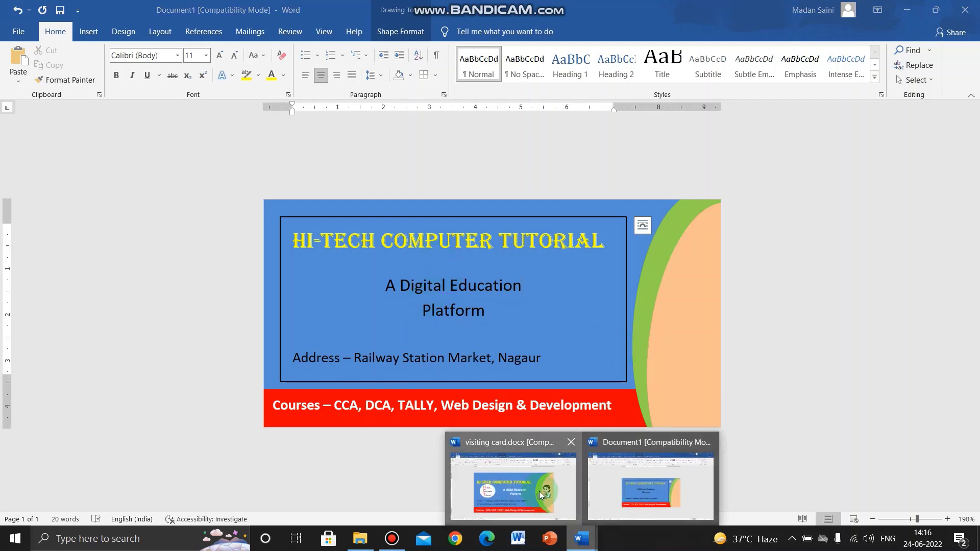
# Copy the HCT logo from visiting card.docx
pyautogui.click(539, 491)
pyautogui.click(745, 317)
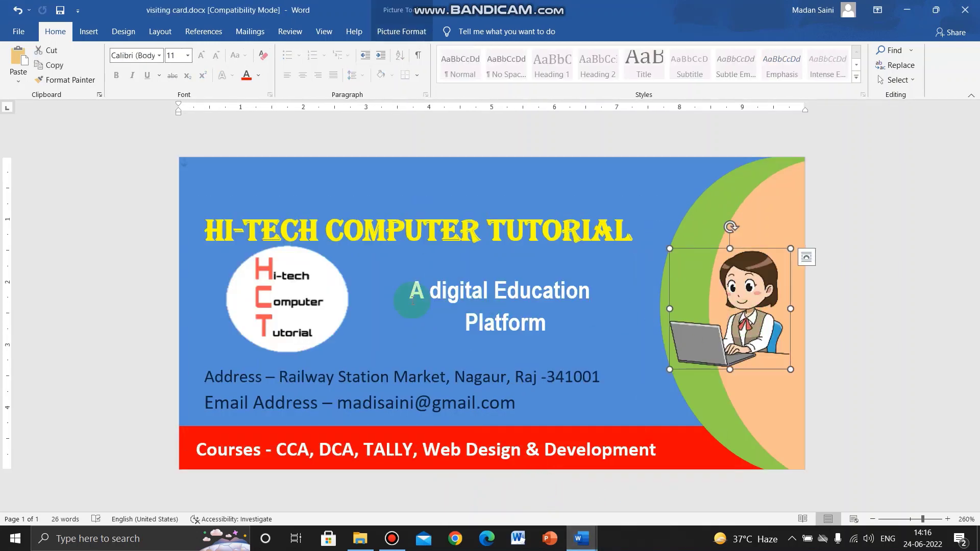
pyautogui.click(288, 303)
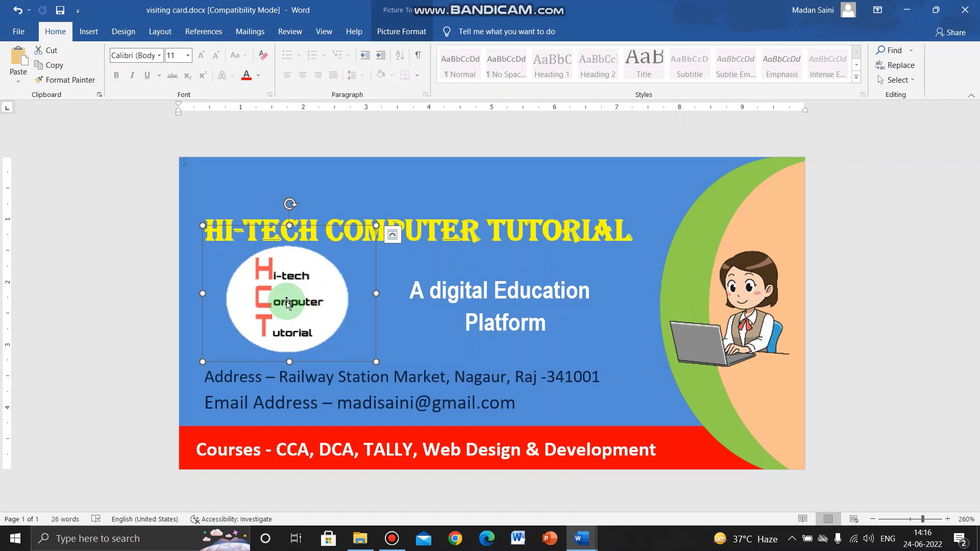
pyautogui.click(582, 538)
pyautogui.click(651, 485)
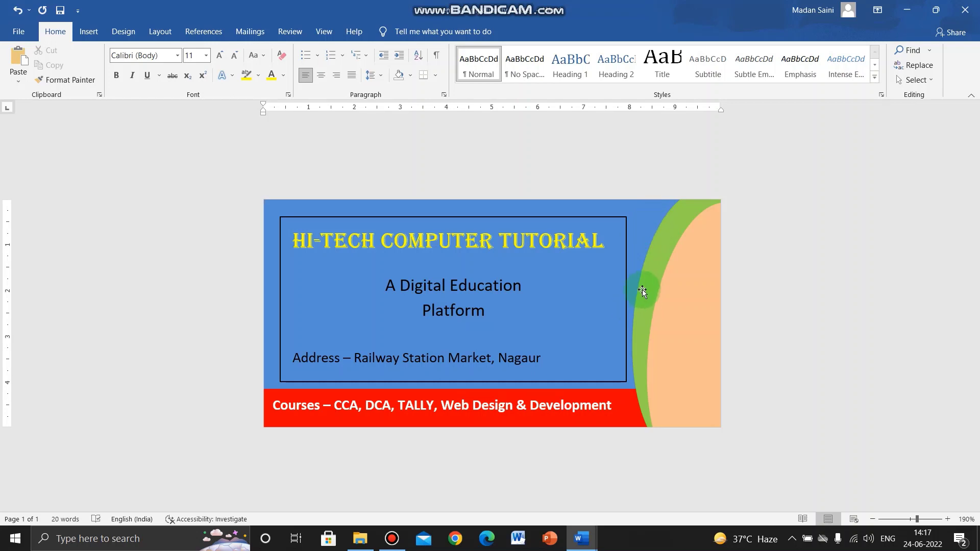
# Paste the HCT logo into Document1, shrink it and place it left of the tagline
pyautogui.click(642, 265)
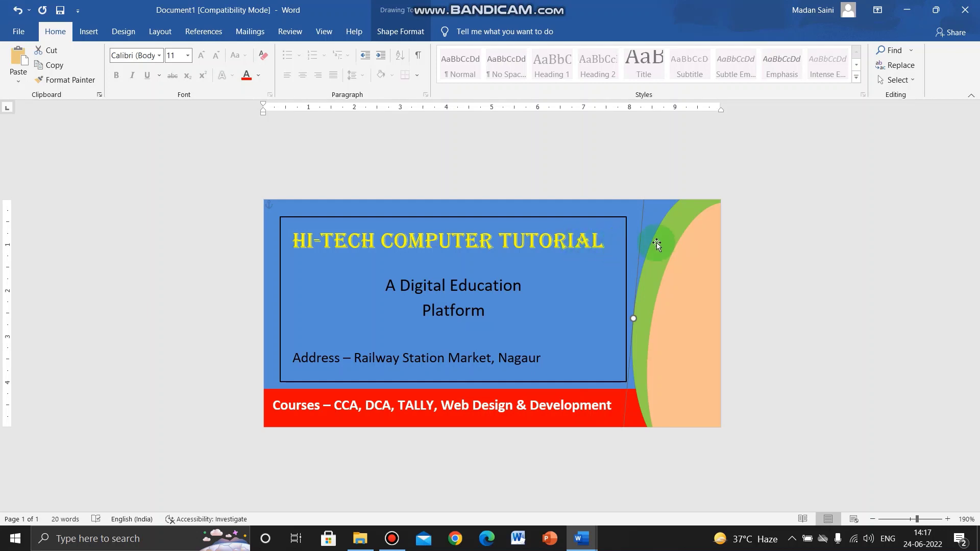
pyautogui.hotkey('ctrl', 'v')
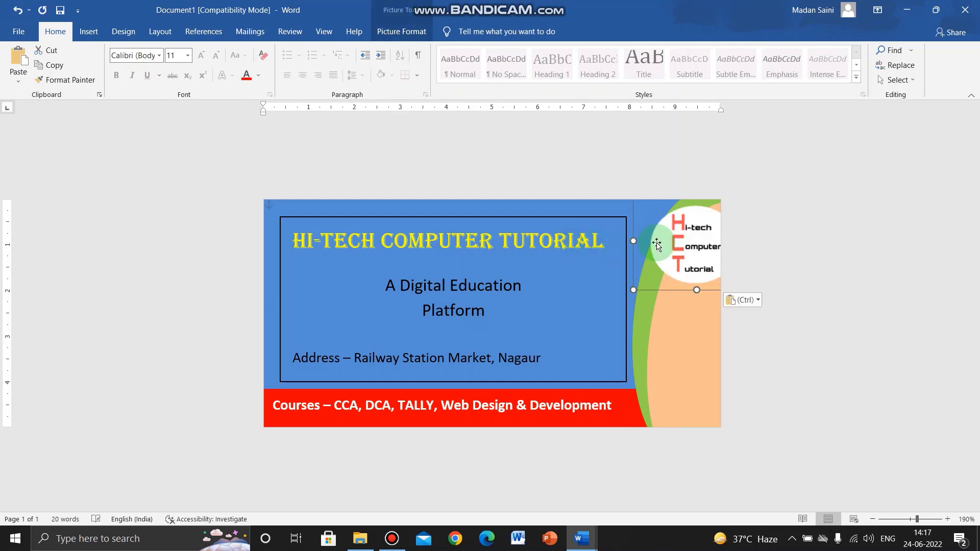
pyautogui.moveTo(667, 241); pyautogui.dragTo(324, 305)
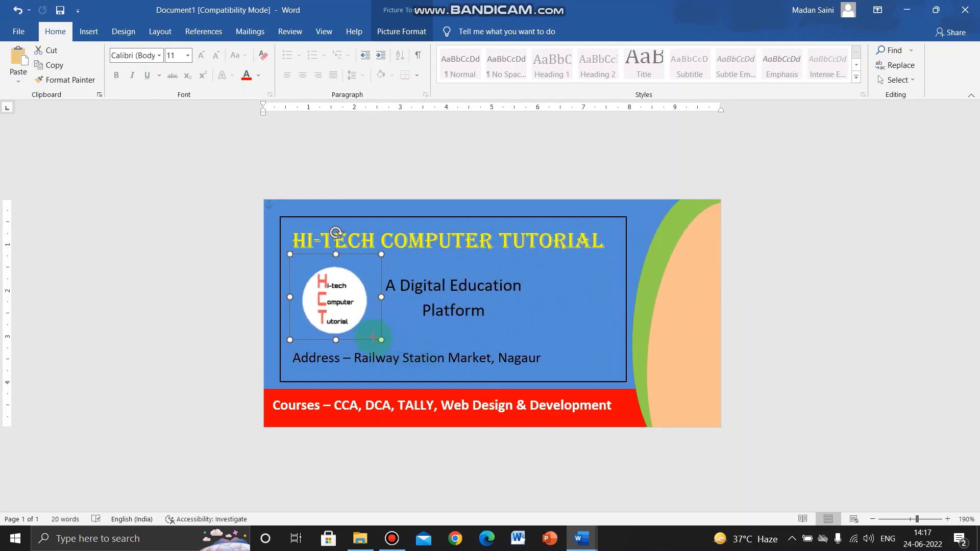
pyautogui.moveTo(416, 352); pyautogui.dragTo(378, 335)
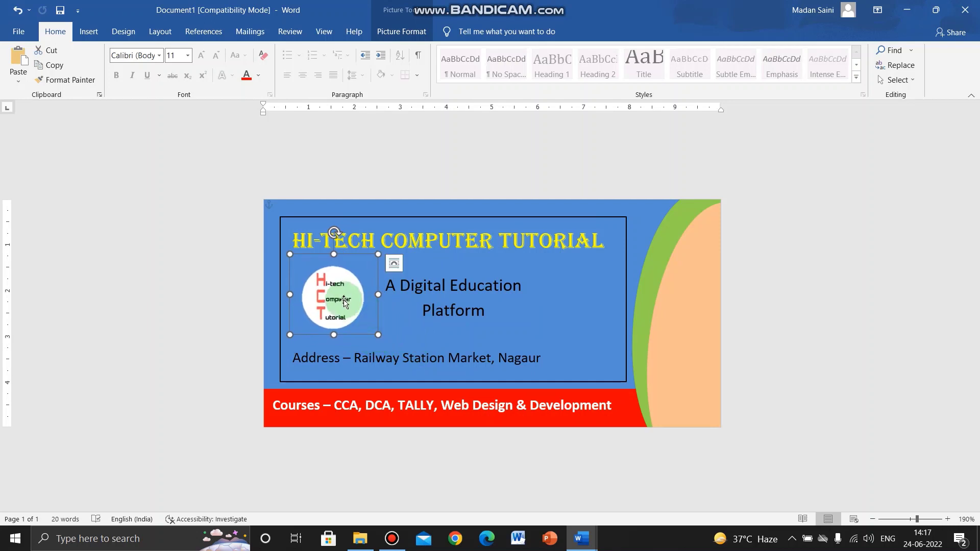
pyautogui.moveTo(344, 301); pyautogui.dragTo(345, 304)
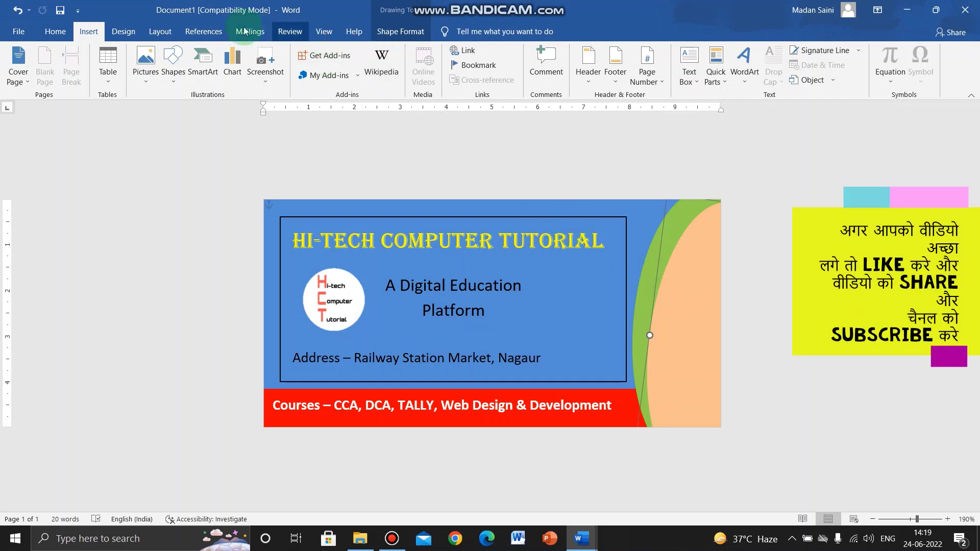
# Insert a cartoon girl-at-laptop image found by an online Bing search for 'computer user'
pyautogui.click(145, 75)
pyautogui.click(164, 128)
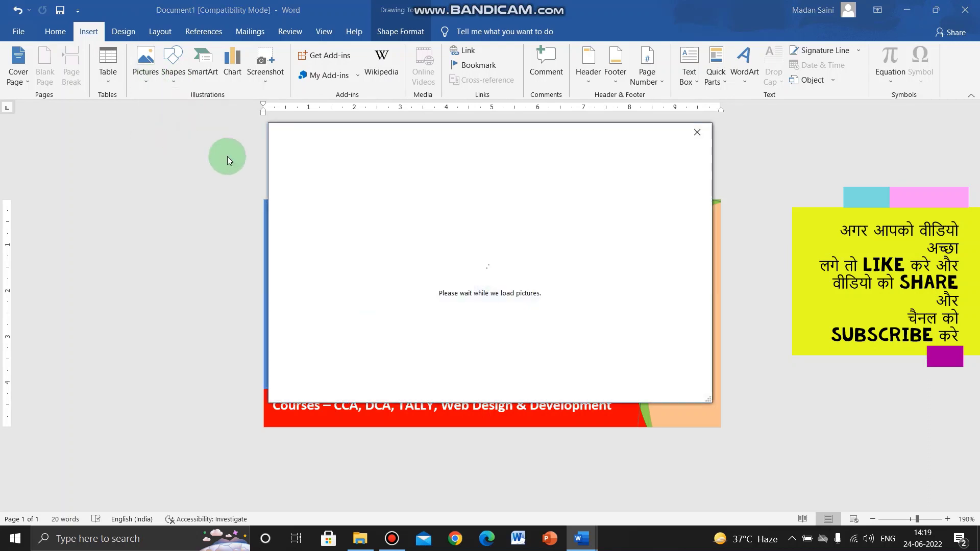
pyautogui.click(574, 198)
pyautogui.write('computer user')
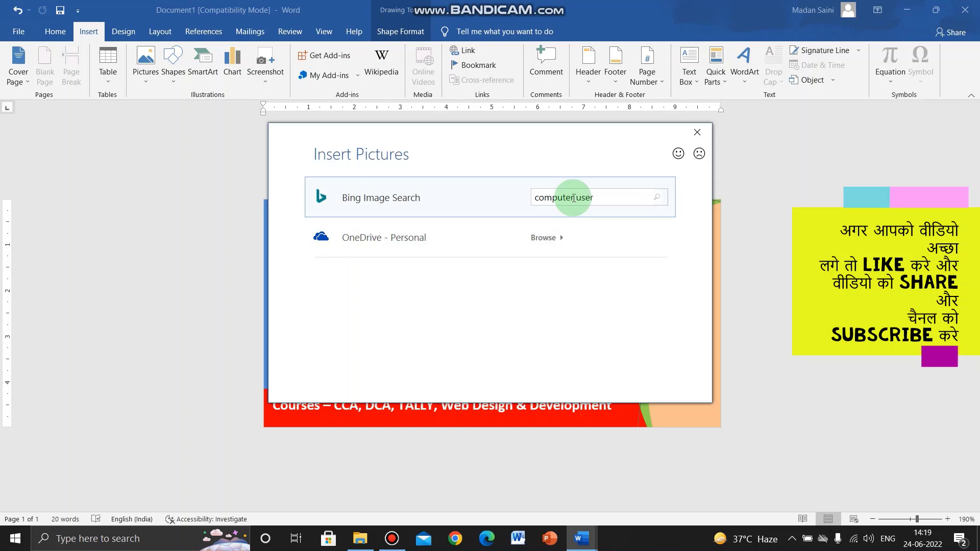
pyautogui.press('Return')
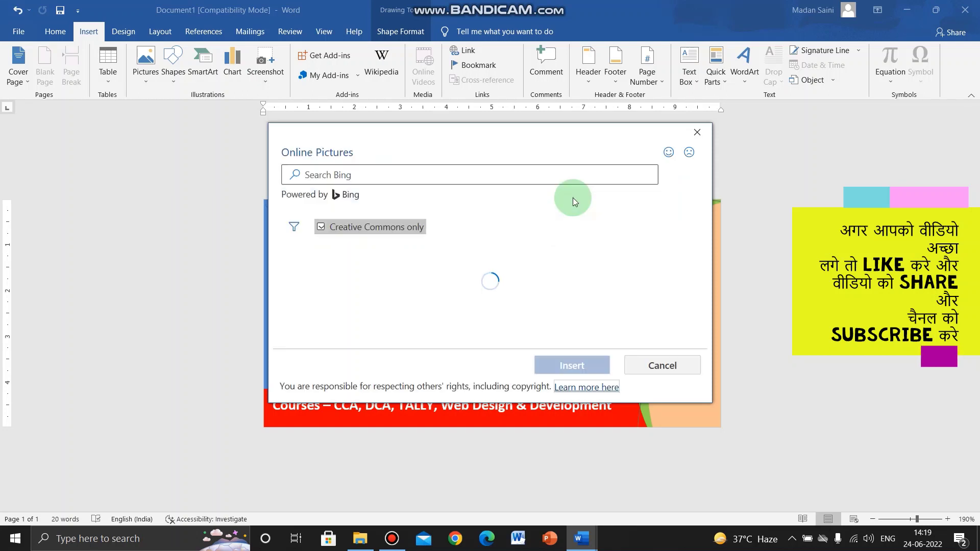
pyautogui.click(324, 292)
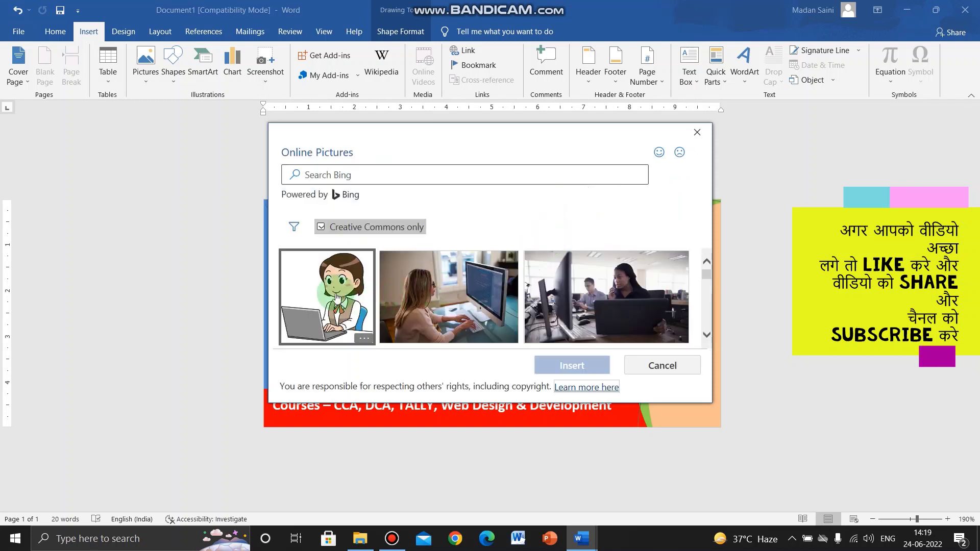
pyautogui.click(474, 274)
pyautogui.scroll(-3, 476, 279)
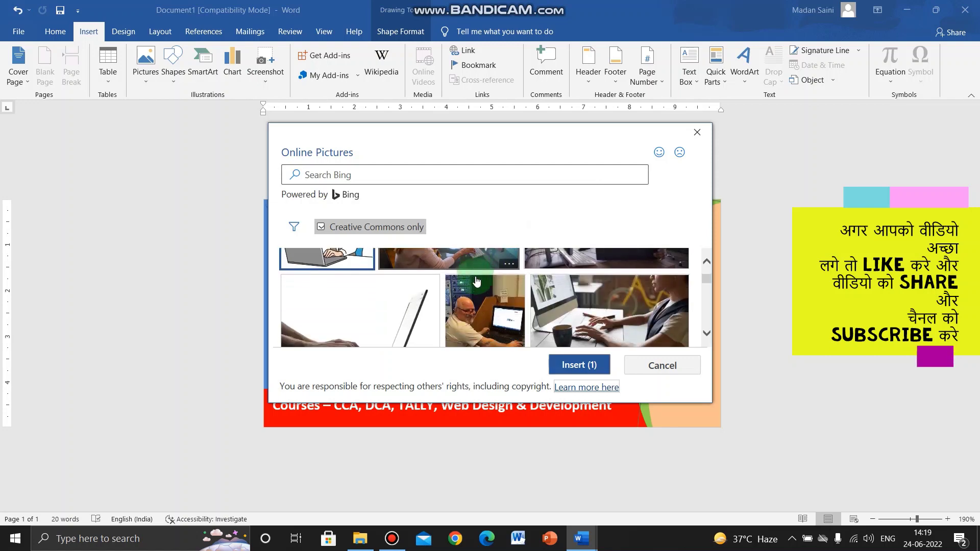
pyautogui.scroll(3, 357, 286)
pyautogui.click(352, 282)
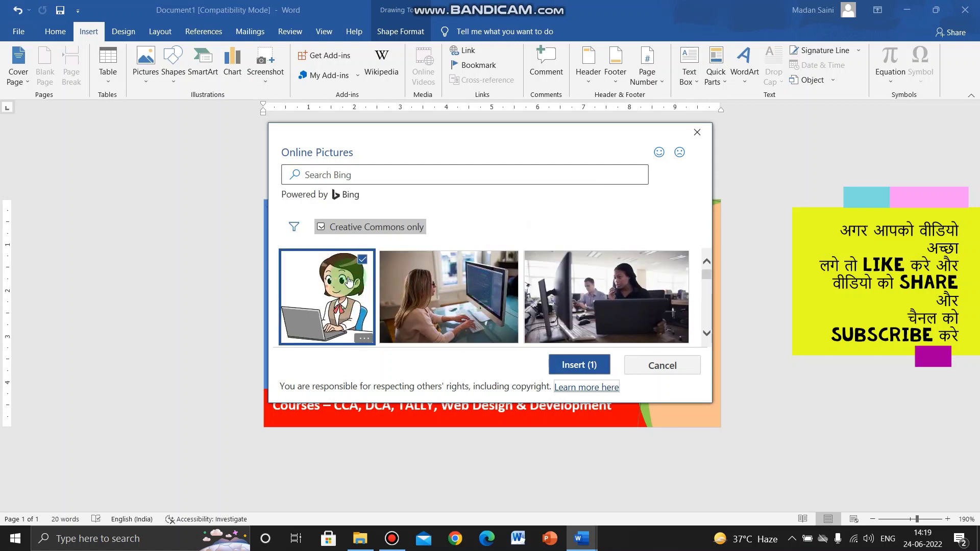
pyautogui.click(576, 364)
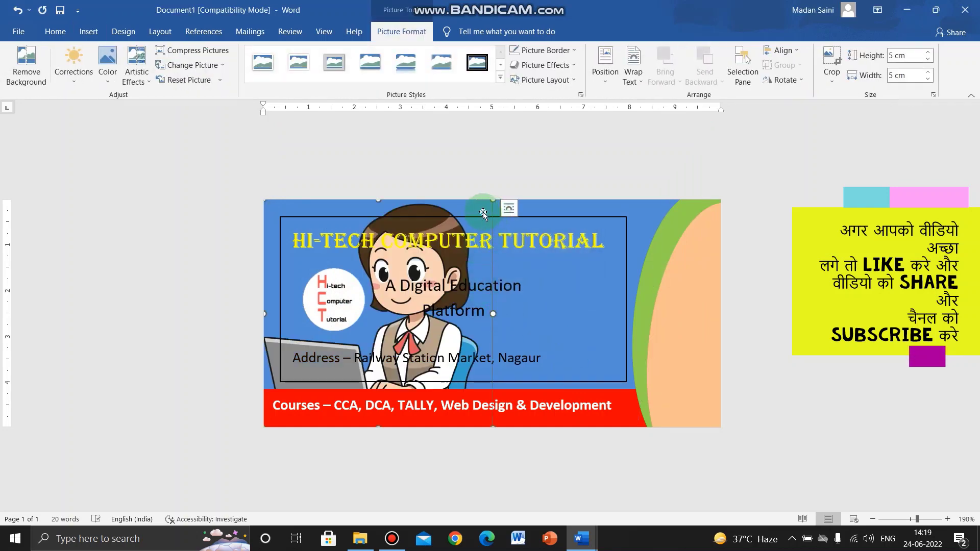
# Set the cartoon picture to In Front of Text, then move and shrink it onto the peach curve
pyautogui.click(644, 82)
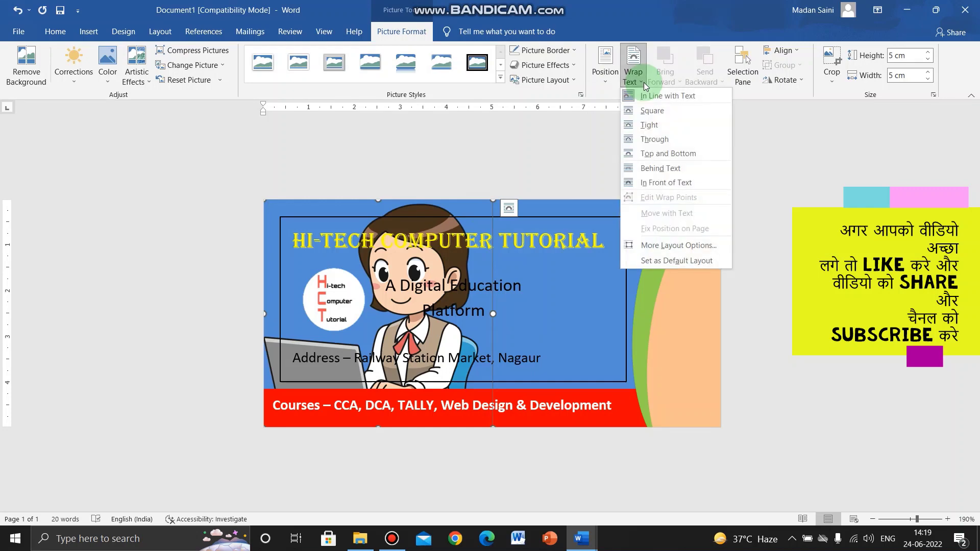
pyautogui.click(660, 183)
pyautogui.moveTo(444, 286)
pyautogui.mouseDown()
pyautogui.moveTo(629, 303)
pyautogui.moveTo(628, 325)
pyautogui.mouseUp()
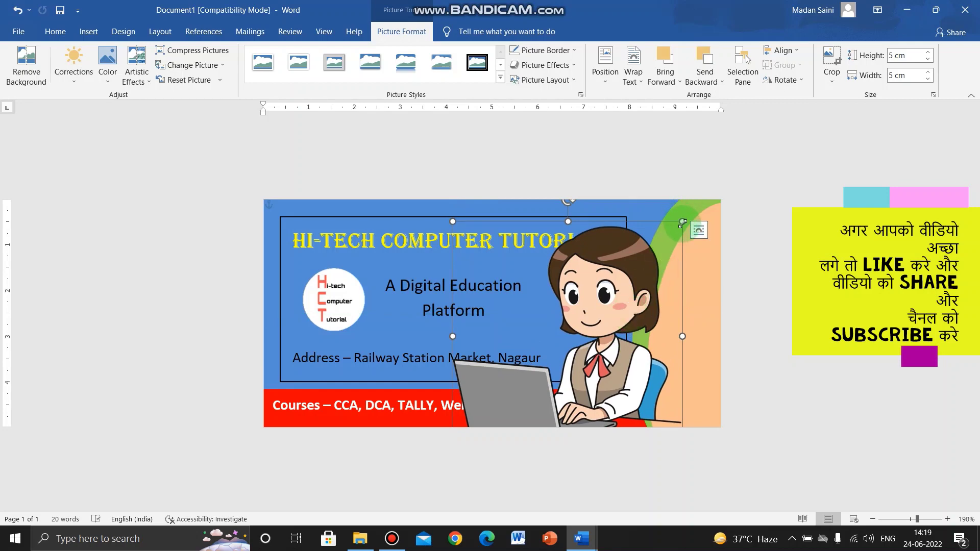
pyautogui.moveTo(682, 223)
pyautogui.mouseDown()
pyautogui.moveTo(544, 354)
pyautogui.moveTo(674, 297)
pyautogui.moveTo(689, 281)
pyautogui.moveTo(667, 289)
pyautogui.mouseUp()
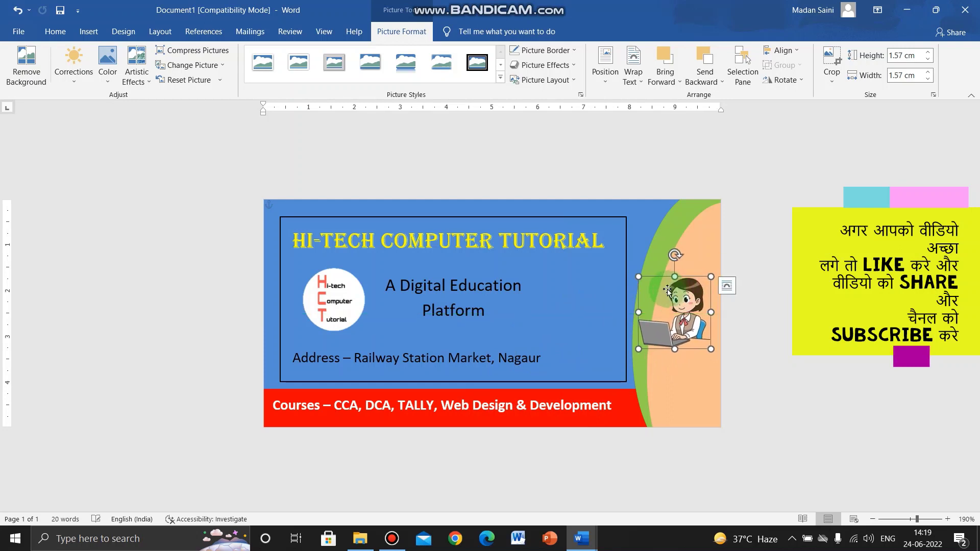
pyautogui.click(601, 219)
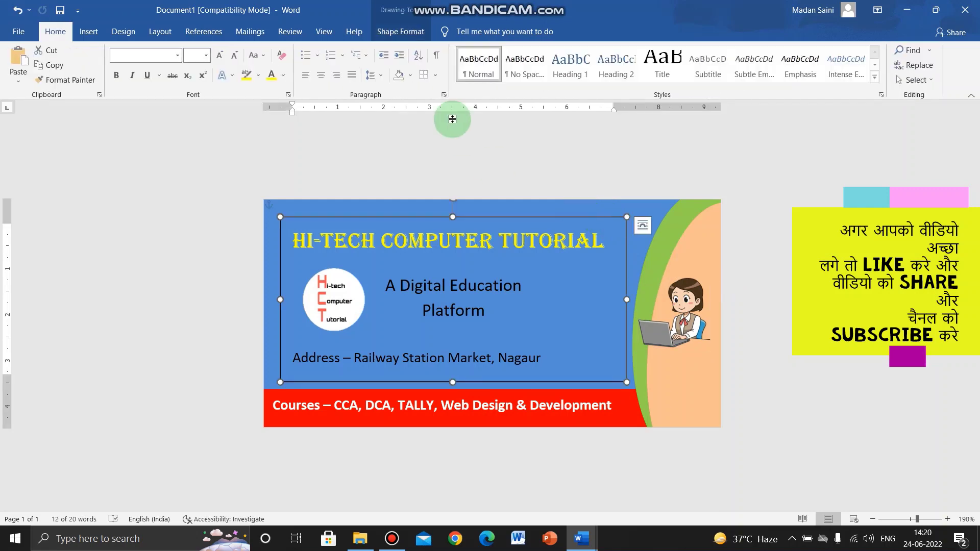
# Set the card text box's Shape Outline to No Outline
pyautogui.click(398, 31)
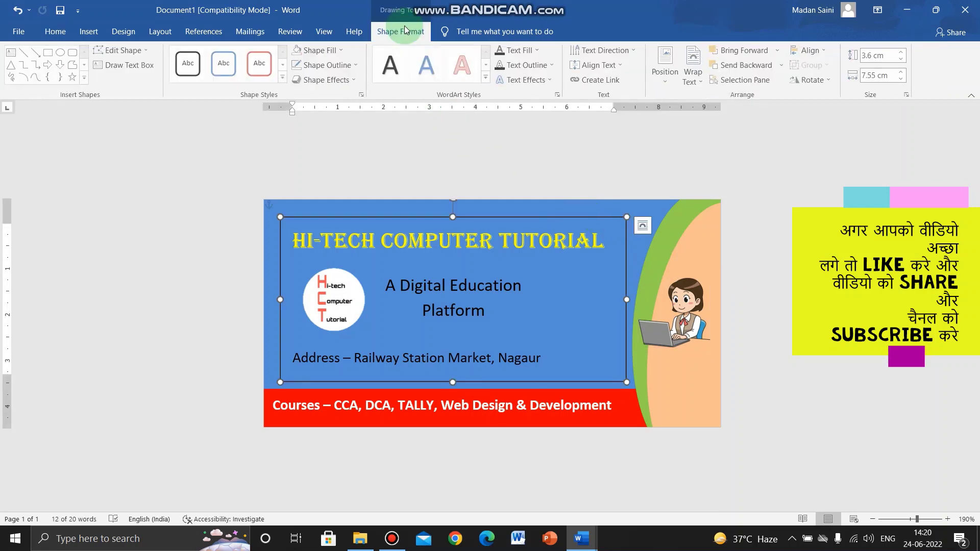
pyautogui.click(345, 68)
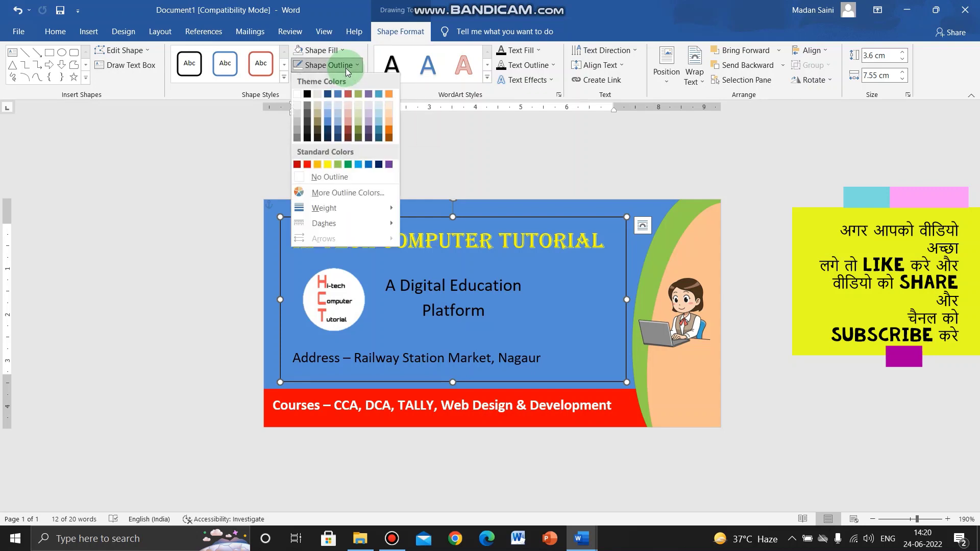
pyautogui.click(333, 178)
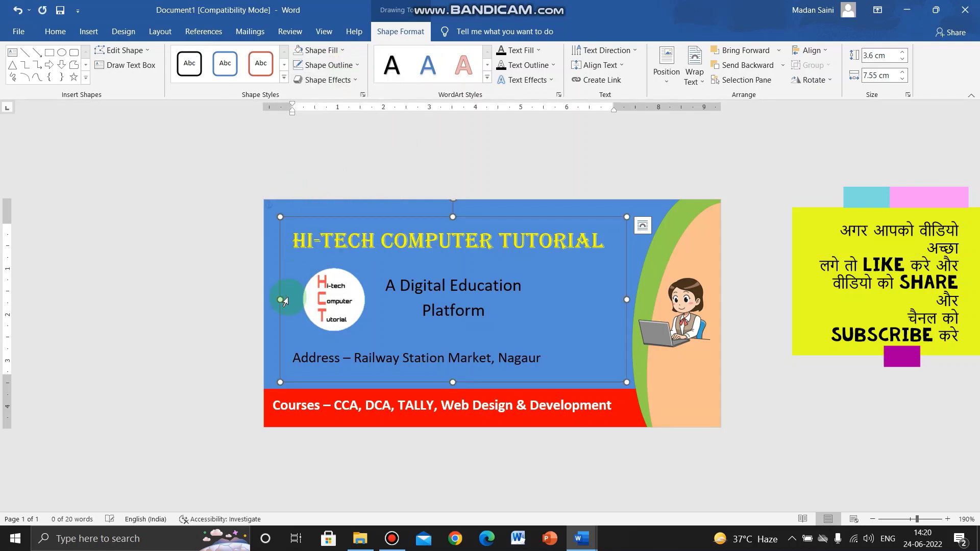
pyautogui.click(271, 258)
pyautogui.click(465, 313)
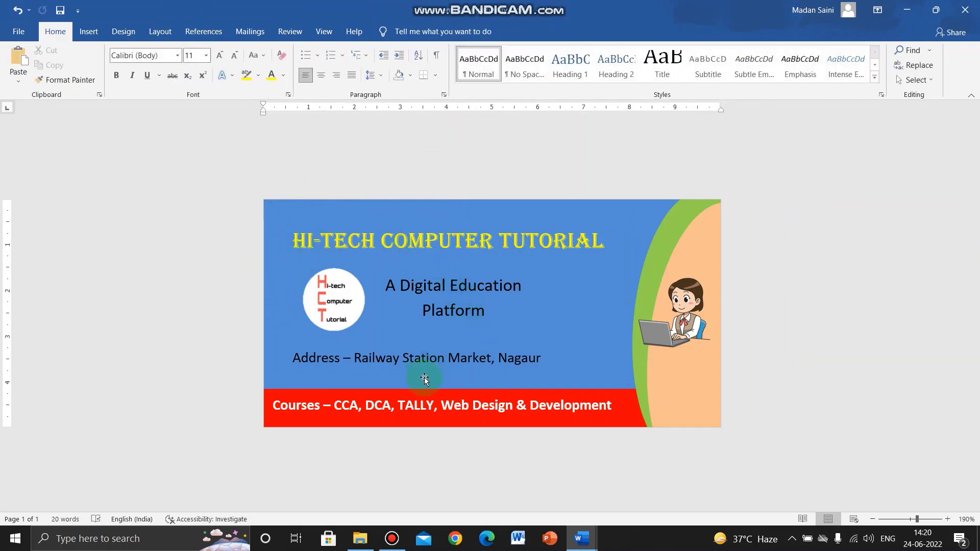
pyautogui.hotkey('alt', 'Tab')
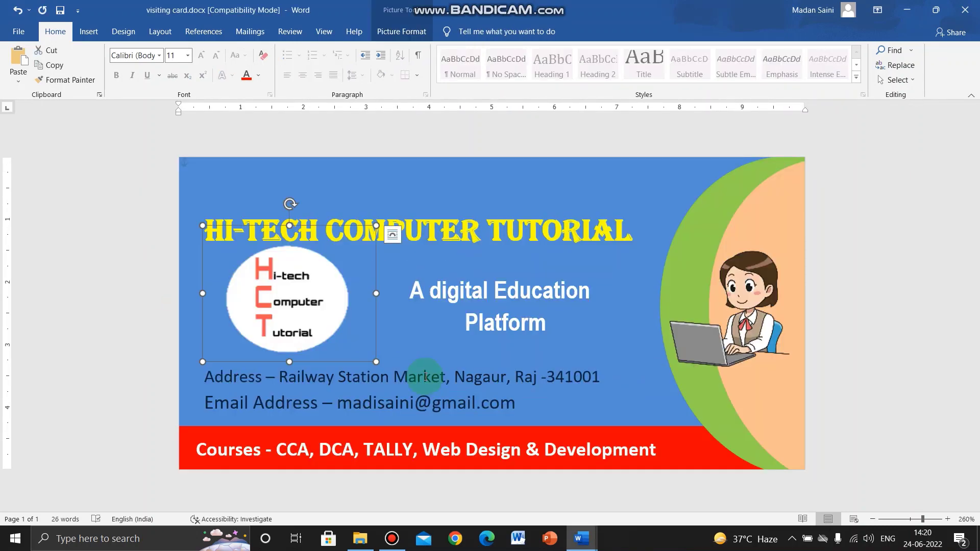
pyautogui.hotkey('alt', 'Tab')
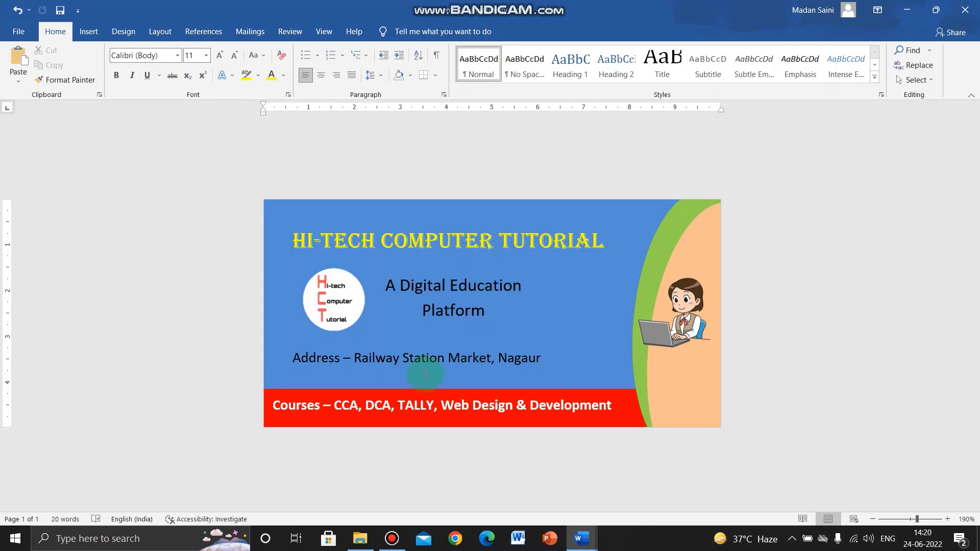
pyautogui.scroll(6, 378, 300)
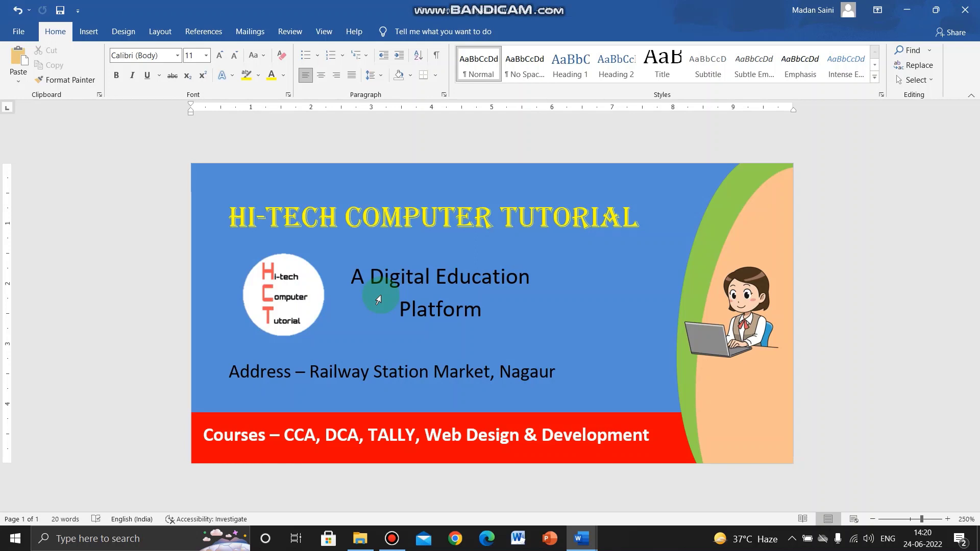
pyautogui.hotkey('ctrl', 'z')
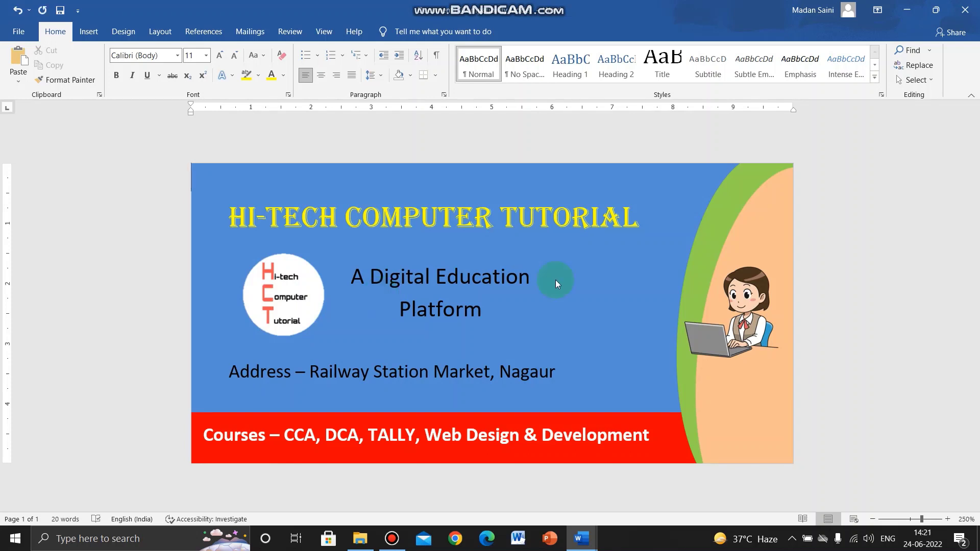